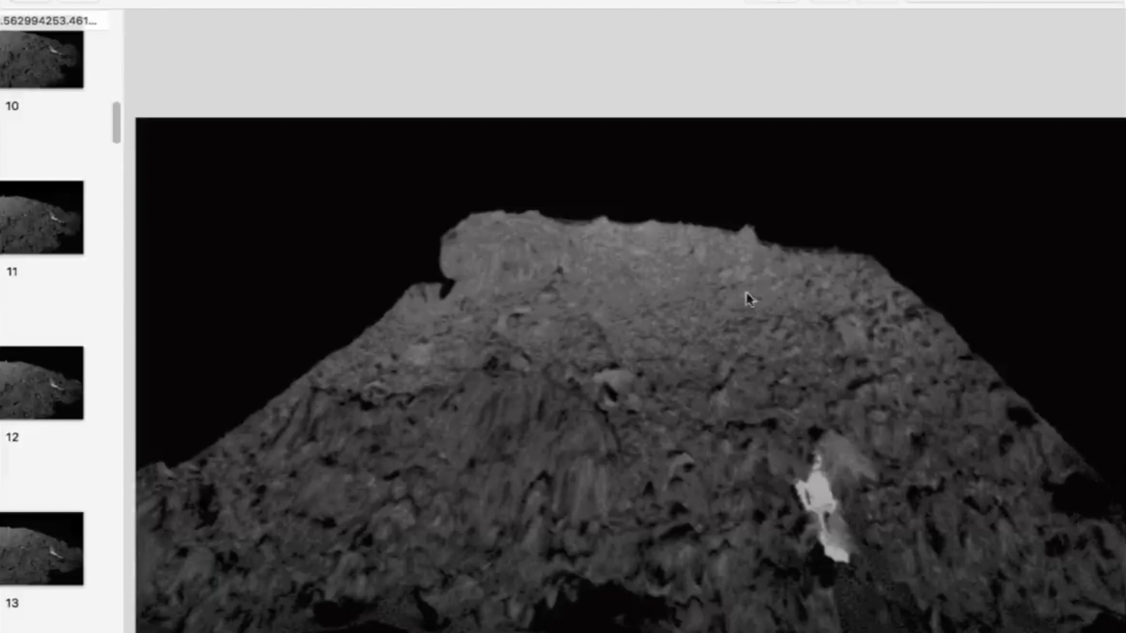
- Step through the terrain animation frames in Preview with the arrow keys, landing on frame 24
{"action": "key", "text": "Down"}
{"action": "key", "text": "Down"}
{"action": "key", "text": "Down"}
{"action": "key", "text": "Down"}
{"action": "key", "text": "Down"}
{"action": "key", "text": "Down"}
{"action": "key", "text": "Down"}
{"action": "key", "text": "Down"}
{"action": "key", "text": "Down"}
{"action": "key", "text": "Down"}
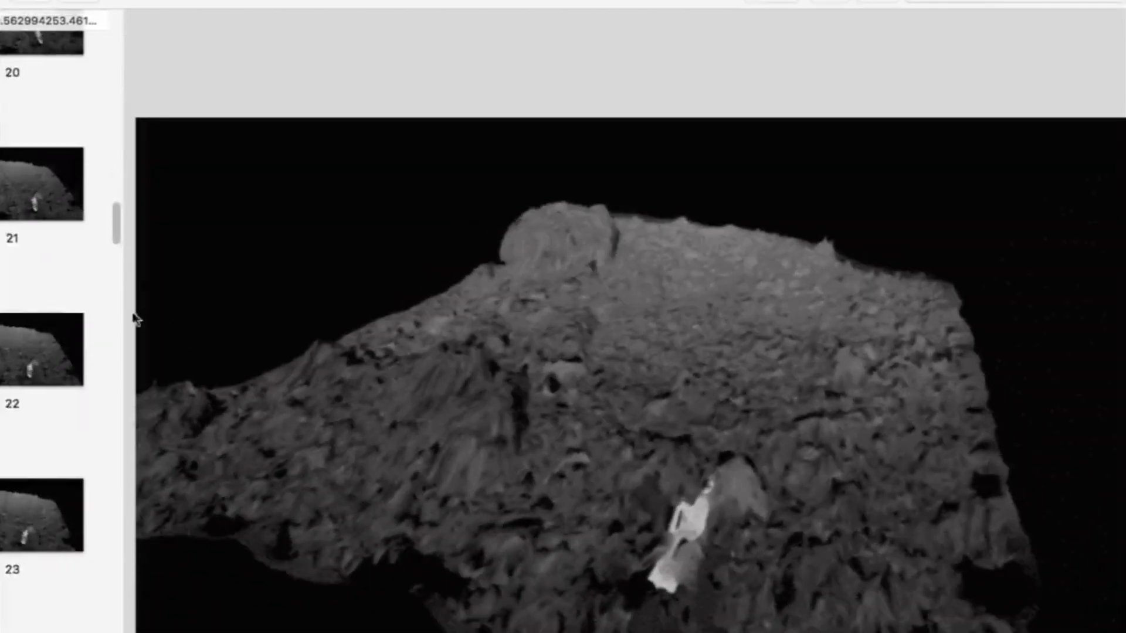
{"action": "key", "text": "Down"}
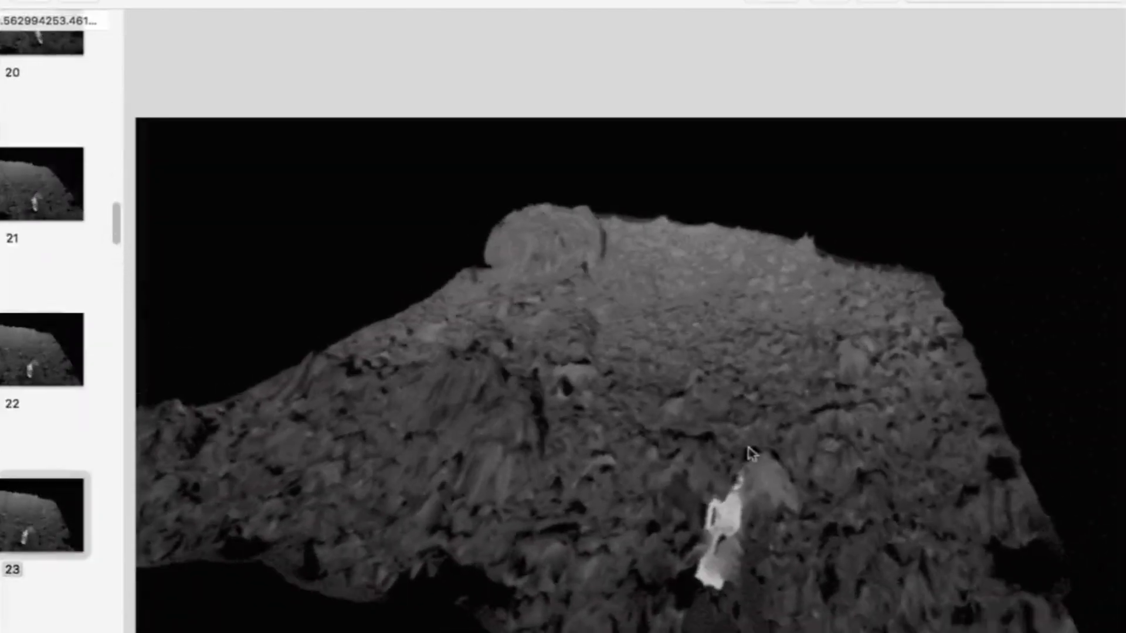
{"action": "key", "text": "Up"}
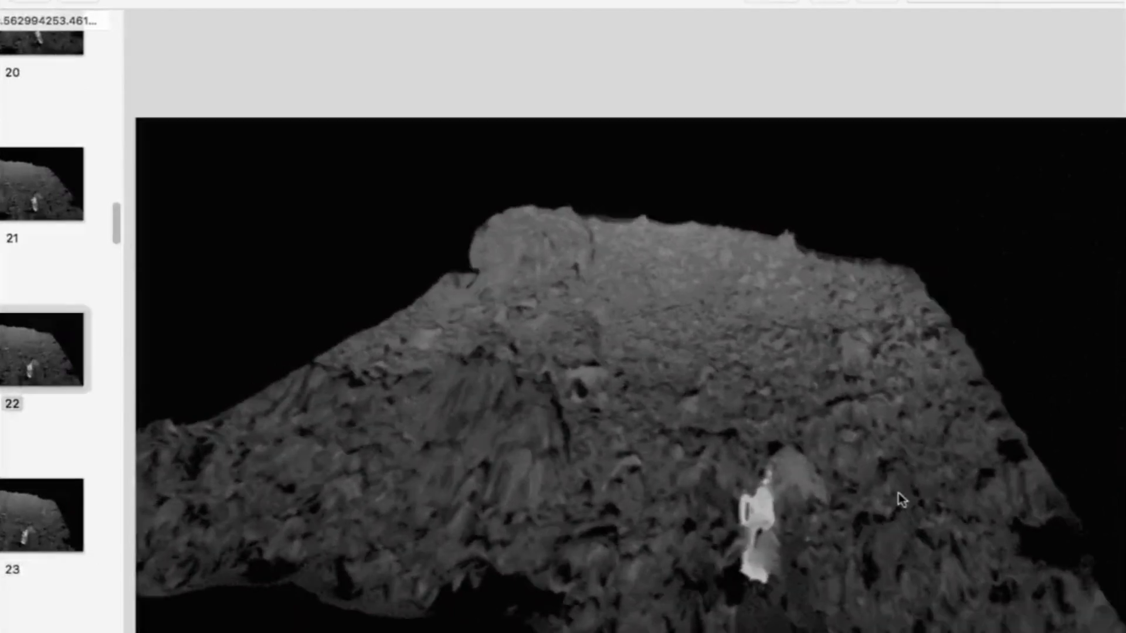
{"action": "key", "text": "Down"}
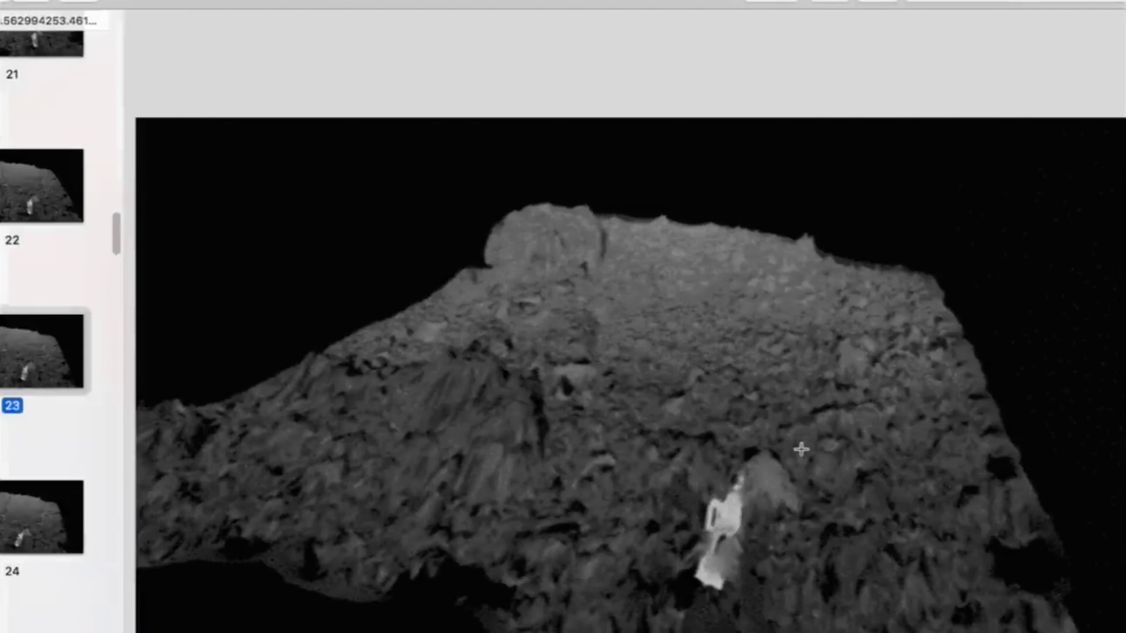
{"action": "key", "text": "Down"}
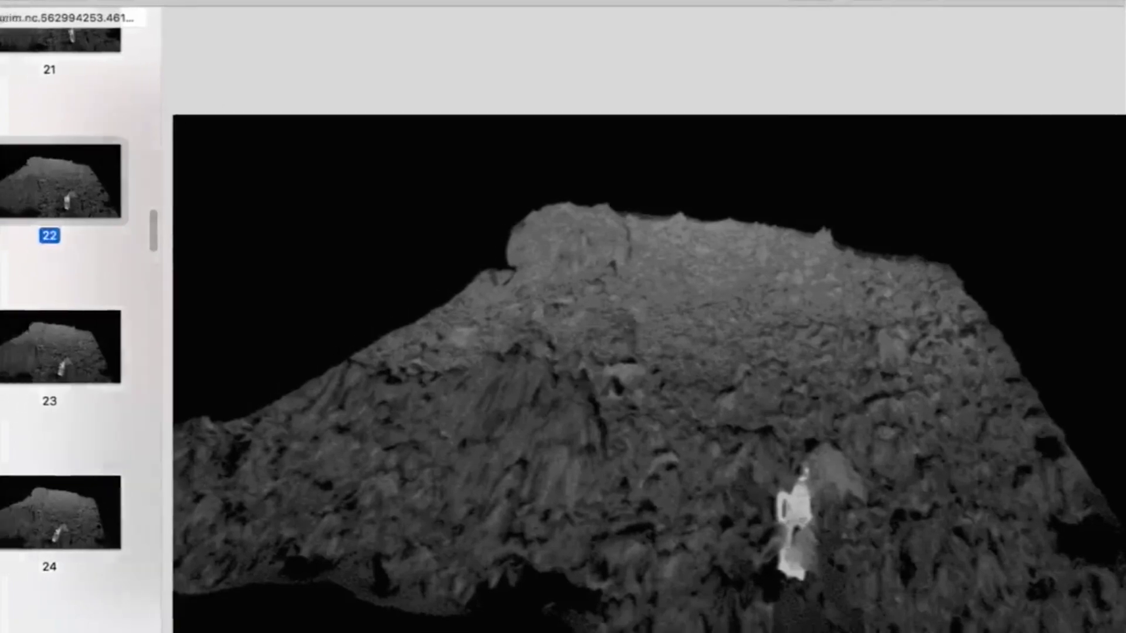
- Scroll up on the Planetary Society 'MASCOT landing region terrain model' page
{"action": "scroll", "coordinate": [148, 281], "scroll_direction": "up", "scroll_amount": 1}
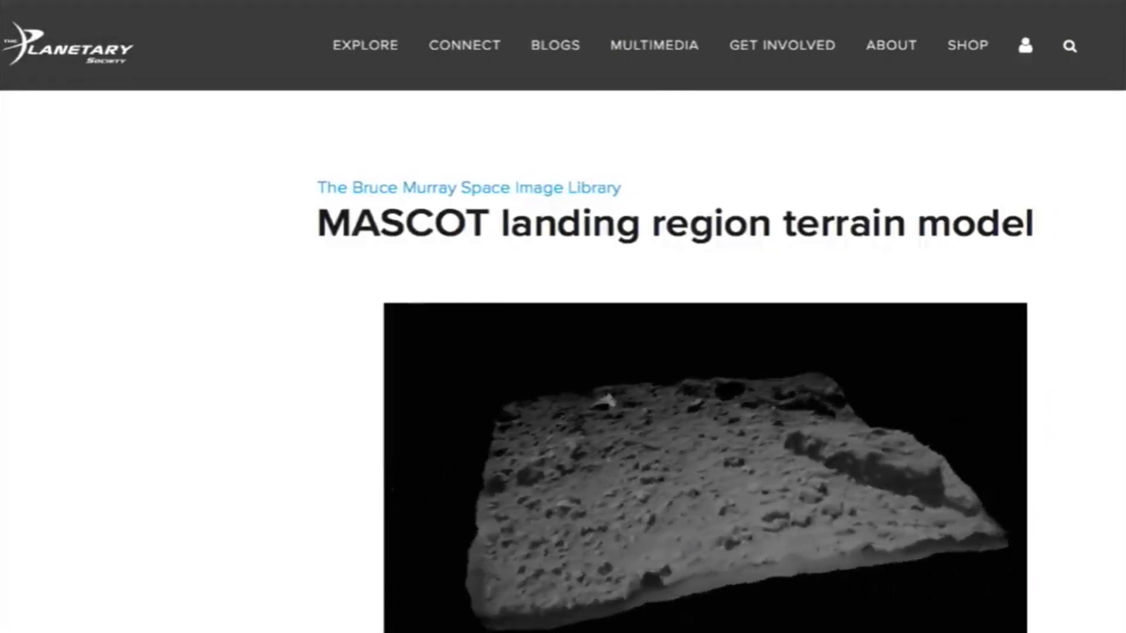
{"action": "scroll", "coordinate": [720, 375], "scroll_direction": "down", "scroll_amount": 5}
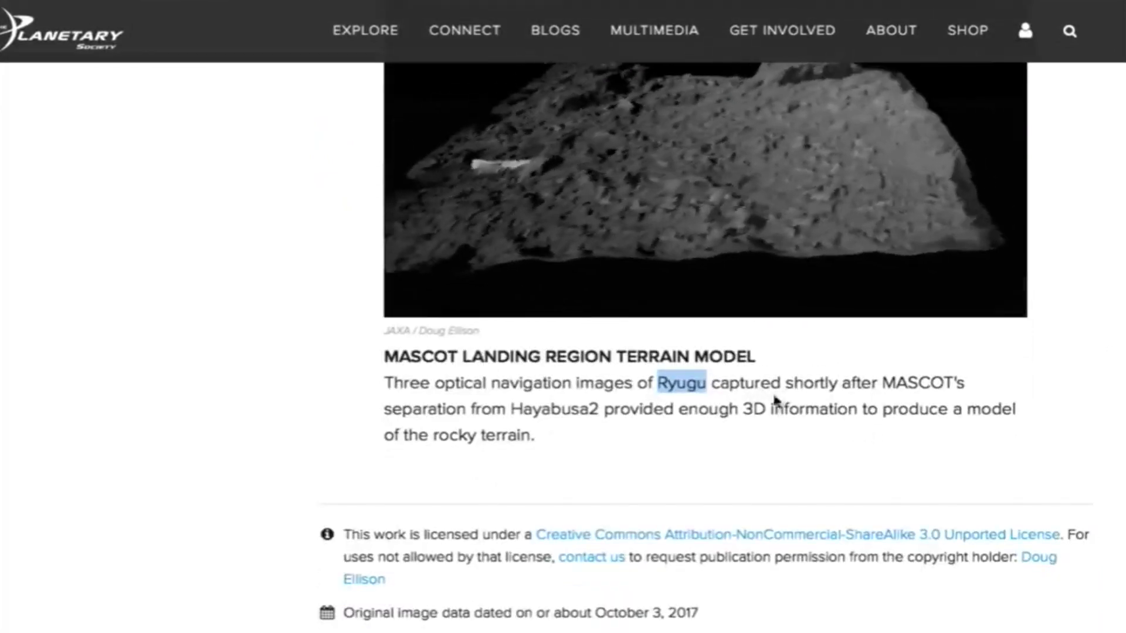
{"action": "scroll", "coordinate": [726, 390], "scroll_direction": "up", "scroll_amount": 4}
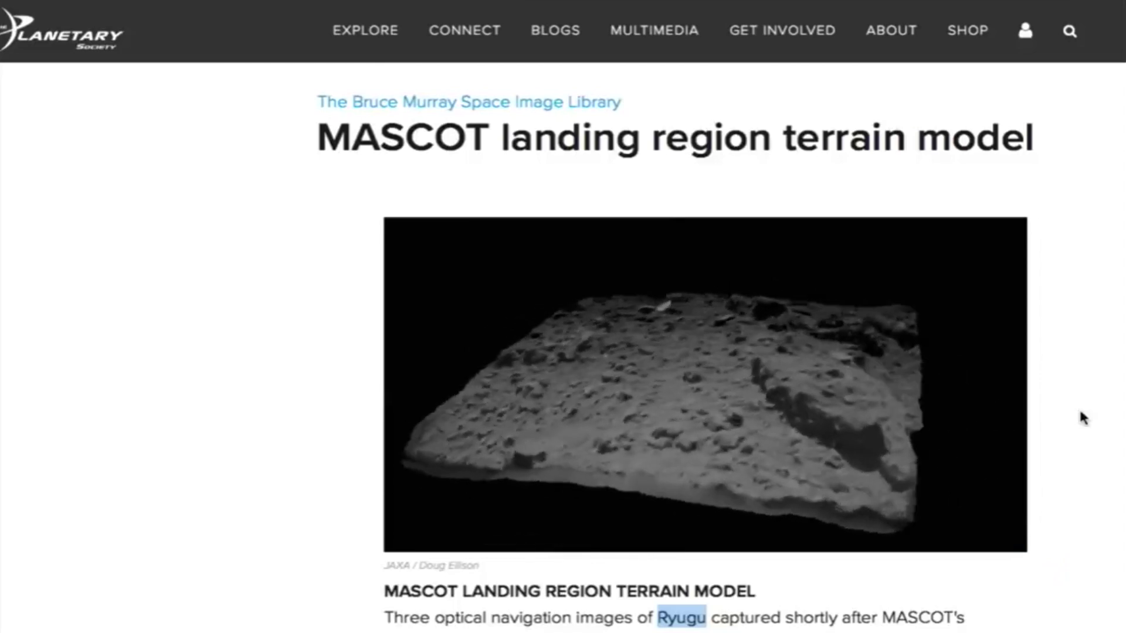
{"action": "scroll", "coordinate": [1082, 418], "scroll_direction": "down", "scroll_amount": 2}
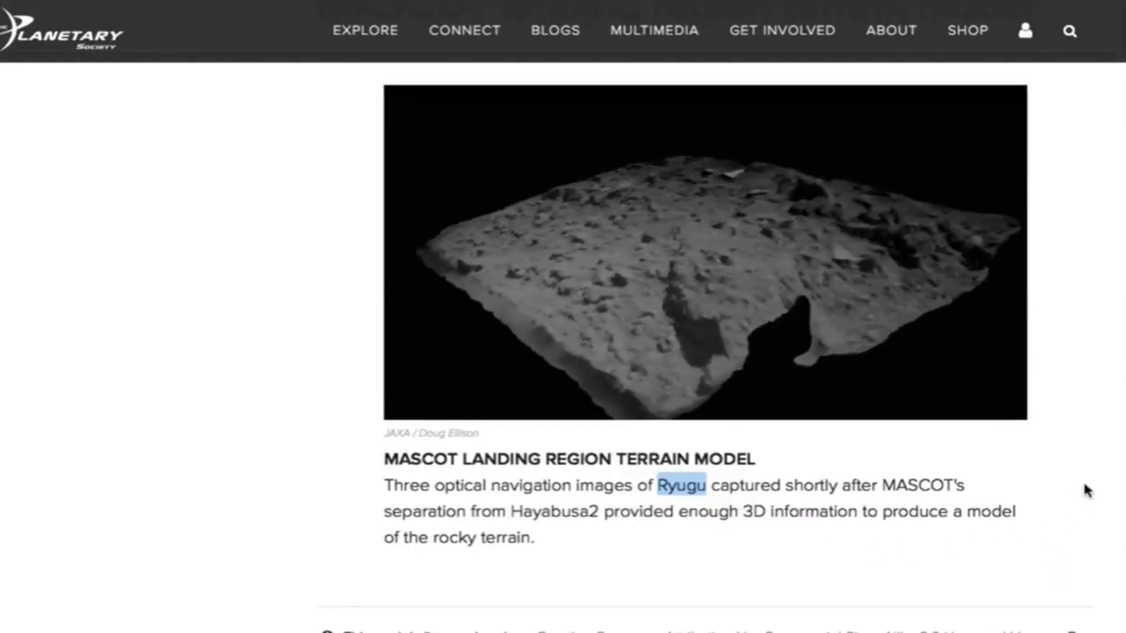
{"action": "scroll", "coordinate": [1085, 482], "scroll_direction": "up", "scroll_amount": 4}
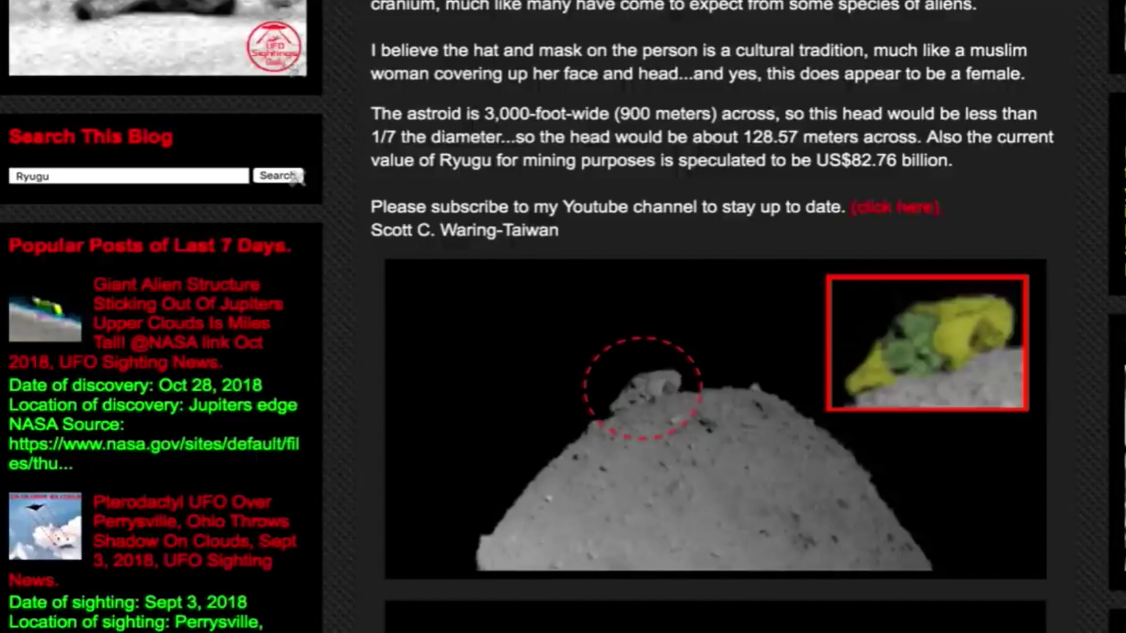
- Scroll the Apollo 17 blog post to the orange-highlighted moon photo and its September 24, 2013 details
{"action": "scroll", "coordinate": [563, 317], "scroll_direction": "down", "scroll_amount": 6}
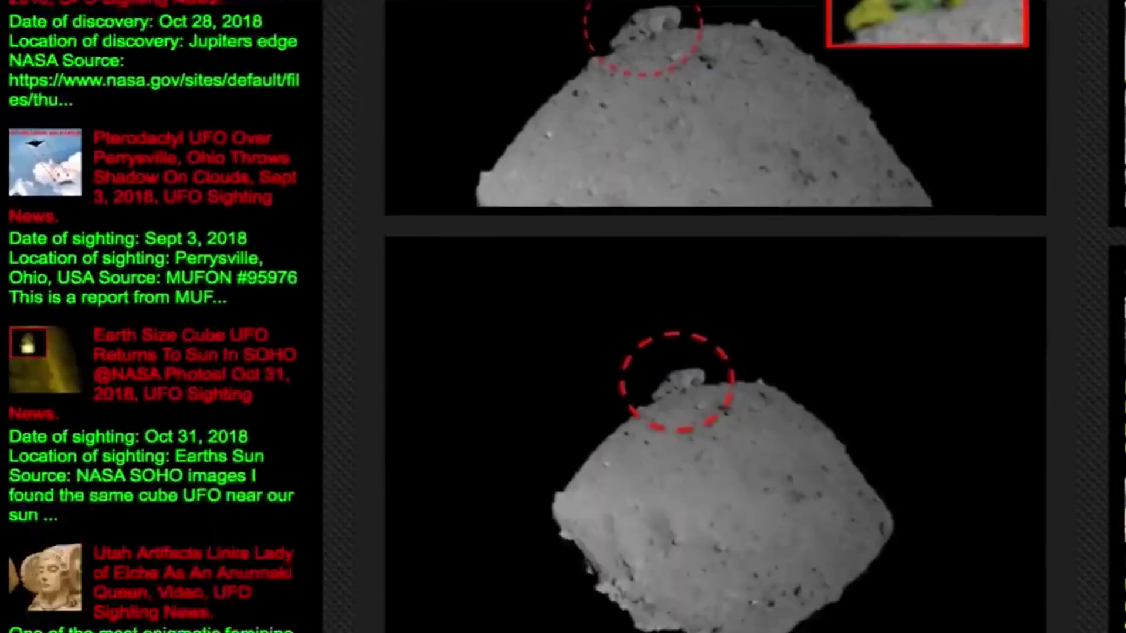
{"action": "scroll", "coordinate": [563, 316], "scroll_direction": "up", "scroll_amount": 15}
{"action": "scroll", "coordinate": [563, 317], "scroll_direction": "up", "scroll_amount": 5}
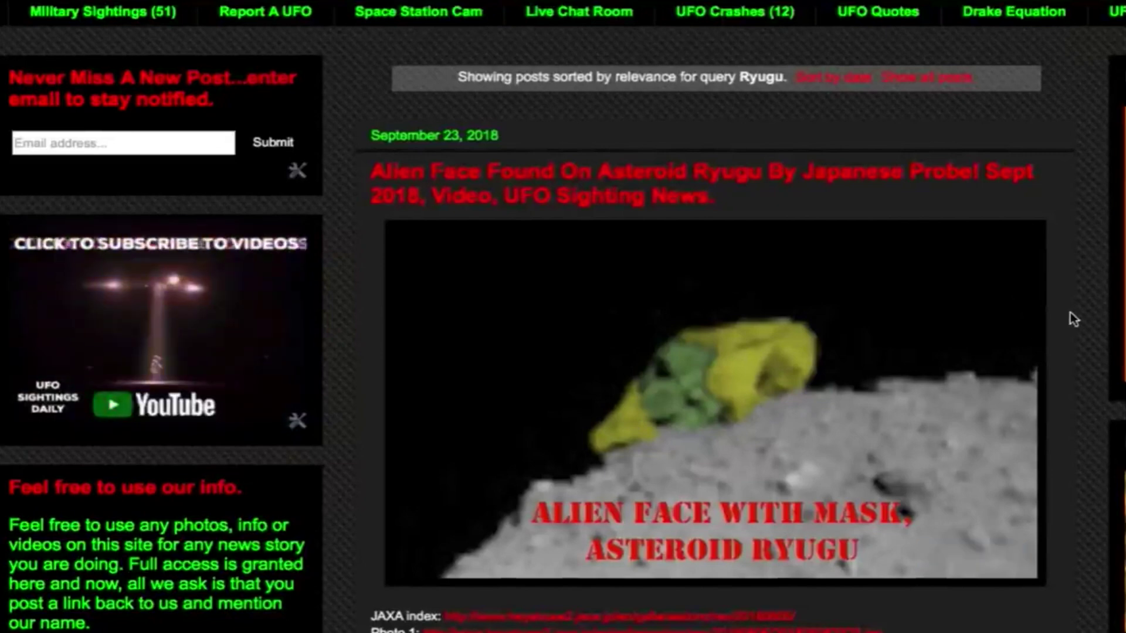
{"action": "scroll", "coordinate": [1073, 320], "scroll_direction": "down", "scroll_amount": 1}
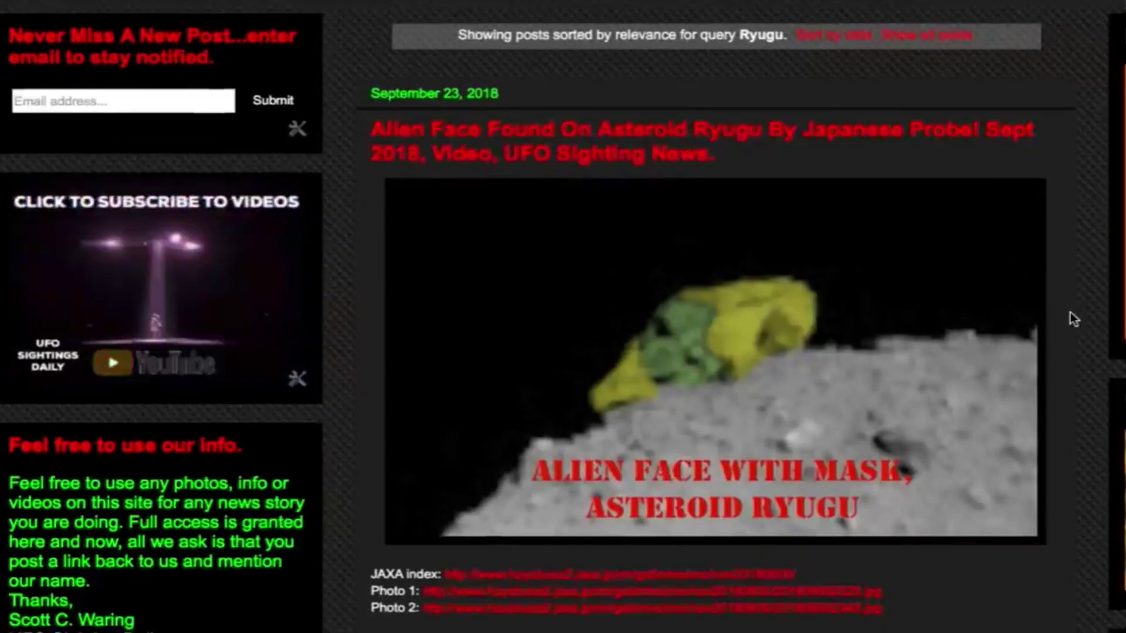
{"action": "scroll", "coordinate": [1069, 312], "scroll_direction": "down", "scroll_amount": 1}
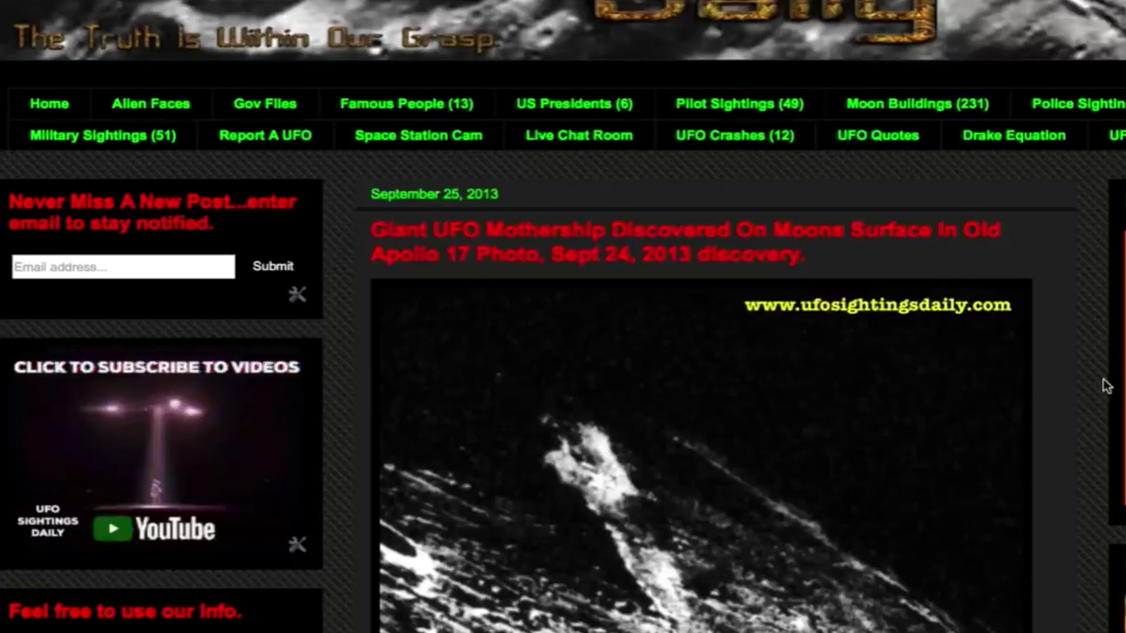
{"action": "scroll", "coordinate": [1106, 384], "scroll_direction": "down", "scroll_amount": 4}
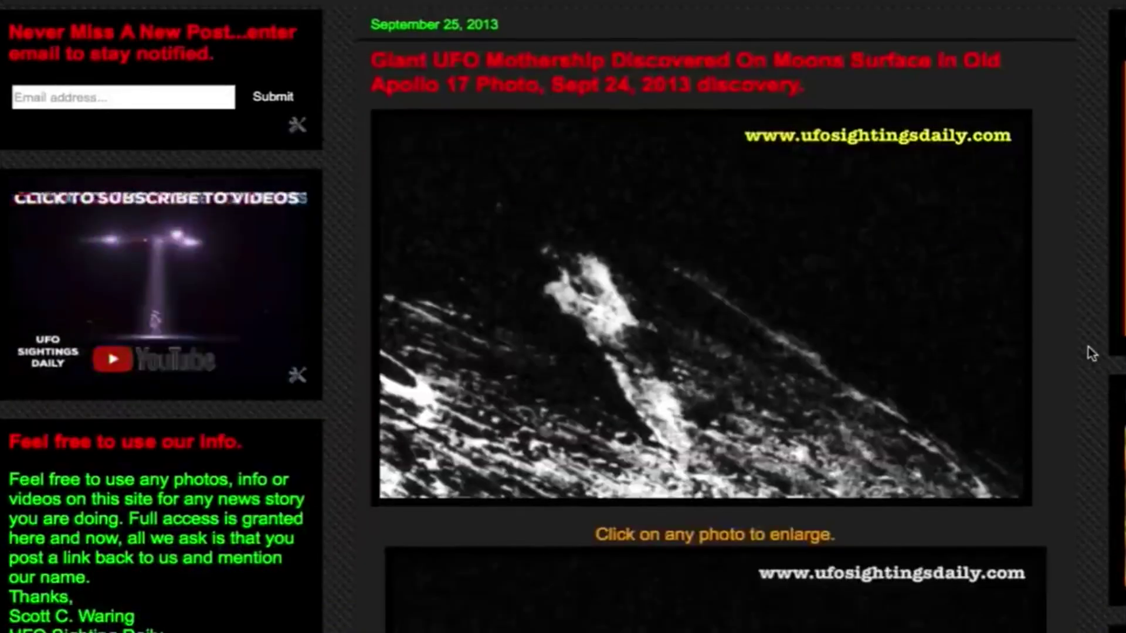
{"action": "scroll", "coordinate": [1088, 349], "scroll_direction": "down", "scroll_amount": 1}
{"action": "scroll", "coordinate": [1041, 324], "scroll_direction": "down", "scroll_amount": 2}
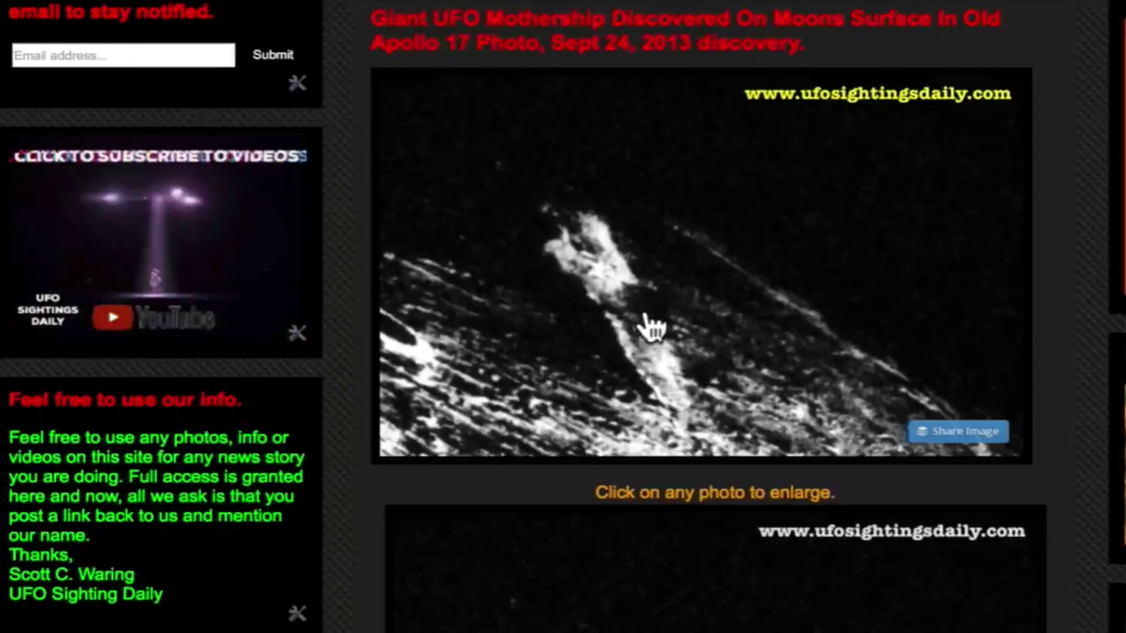
{"action": "scroll", "coordinate": [679, 353], "scroll_direction": "down", "scroll_amount": 3}
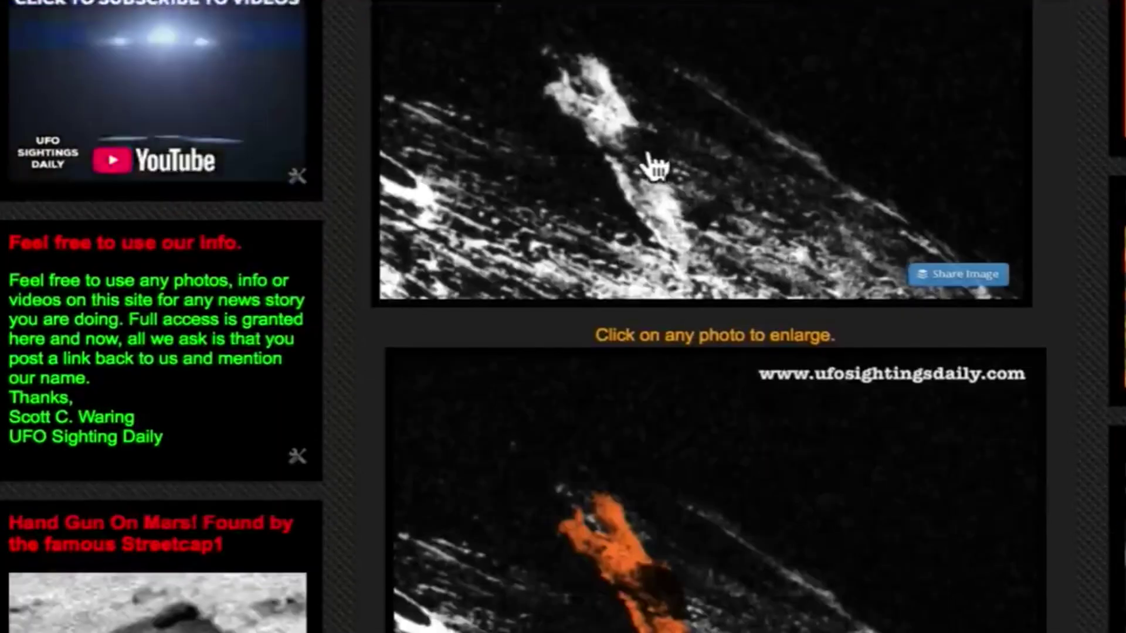
{"action": "scroll", "coordinate": [659, 189], "scroll_direction": "down", "scroll_amount": 5}
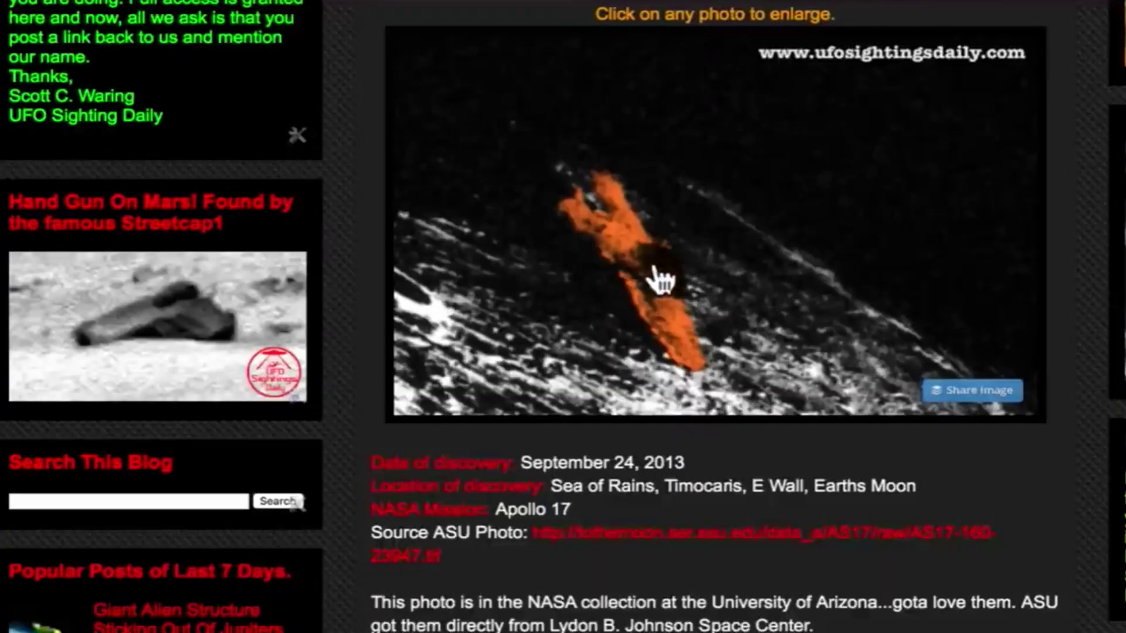
{"action": "scroll", "coordinate": [639, 263], "scroll_direction": "down", "scroll_amount": 1}
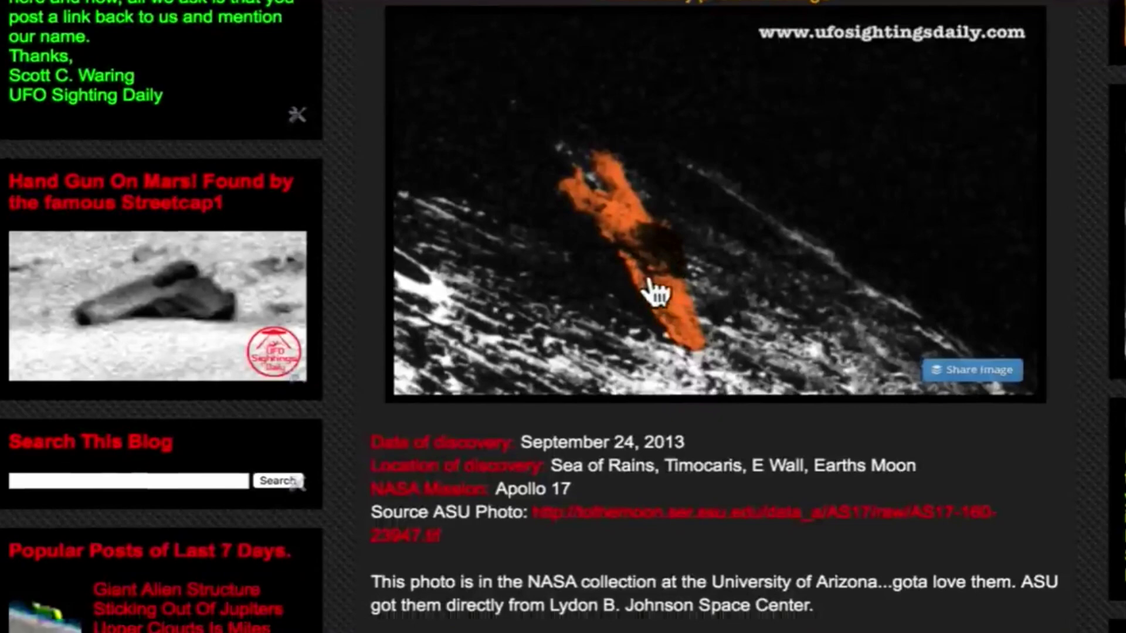
{"action": "scroll", "coordinate": [634, 270], "scroll_direction": "up", "scroll_amount": 2}
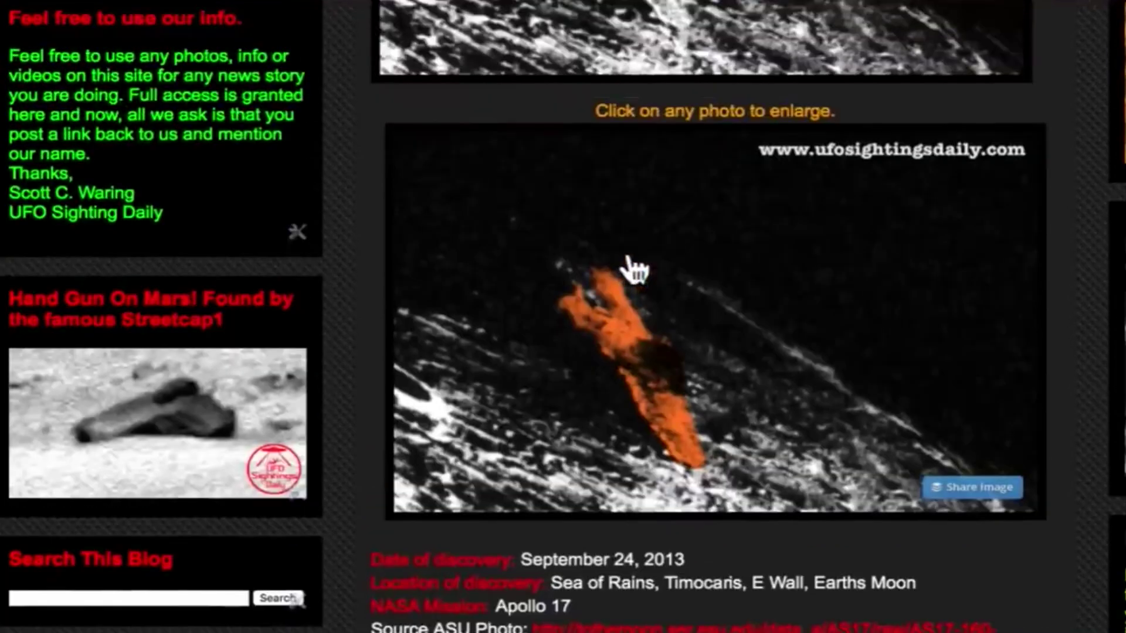
{"action": "scroll", "coordinate": [779, 297], "scroll_direction": "up", "scroll_amount": 7}
{"action": "scroll", "coordinate": [779, 296], "scroll_direction": "down", "scroll_amount": 8}
{"action": "scroll", "coordinate": [777, 296], "scroll_direction": "up", "scroll_amount": 1}
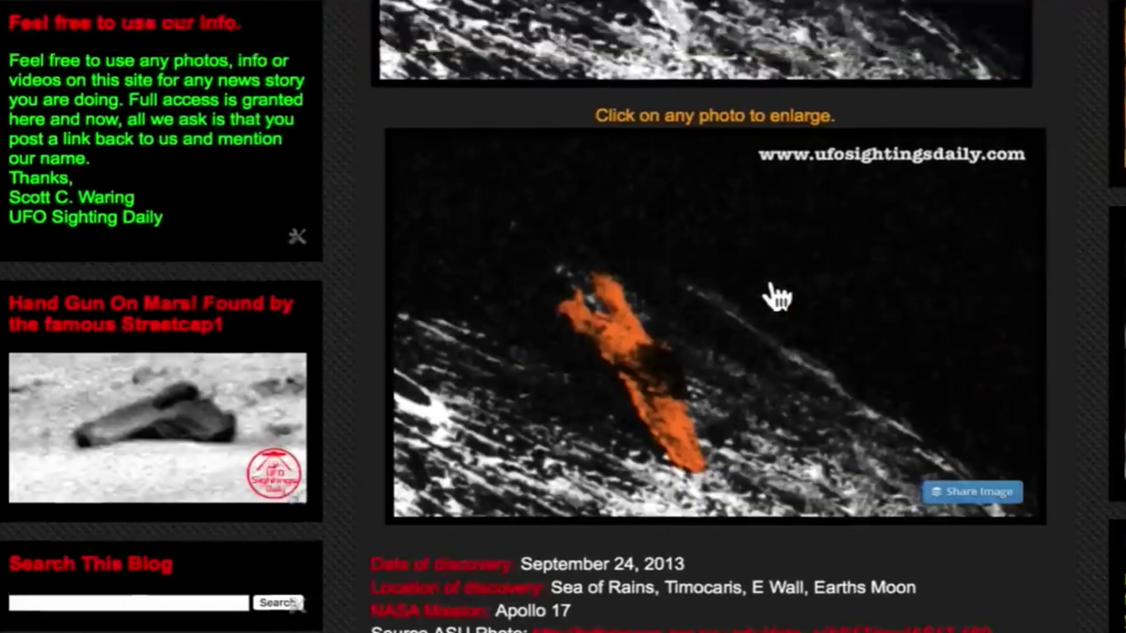
{"action": "scroll", "coordinate": [777, 297], "scroll_direction": "up", "scroll_amount": 6}
{"action": "scroll", "coordinate": [777, 296], "scroll_direction": "down", "scroll_amount": 5}
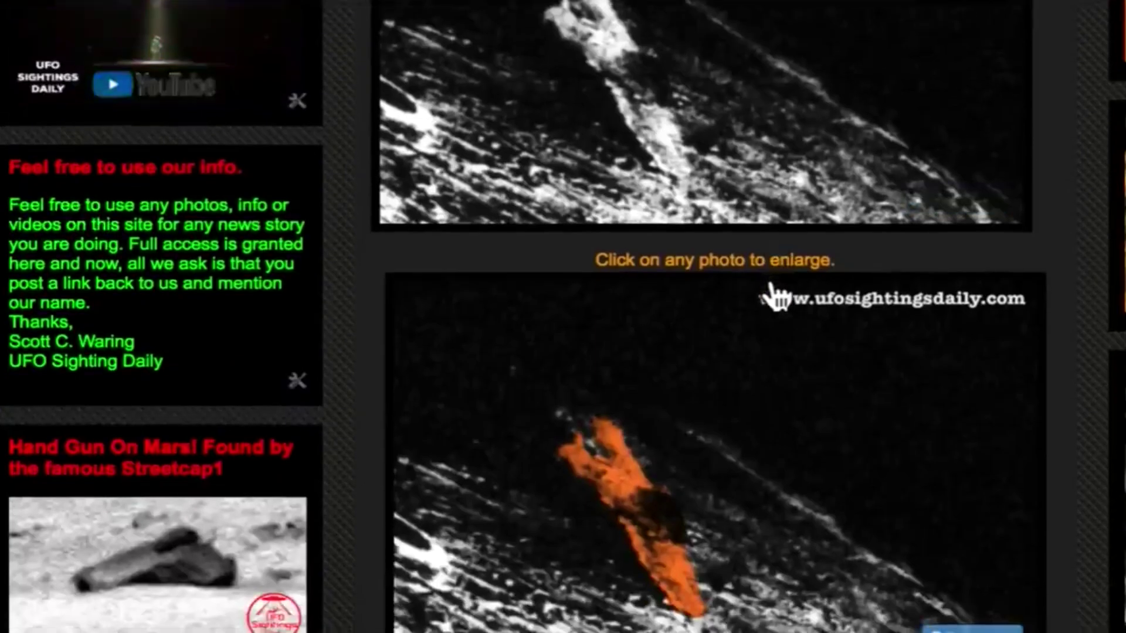
{"action": "scroll", "coordinate": [777, 297], "scroll_direction": "down", "scroll_amount": 2}
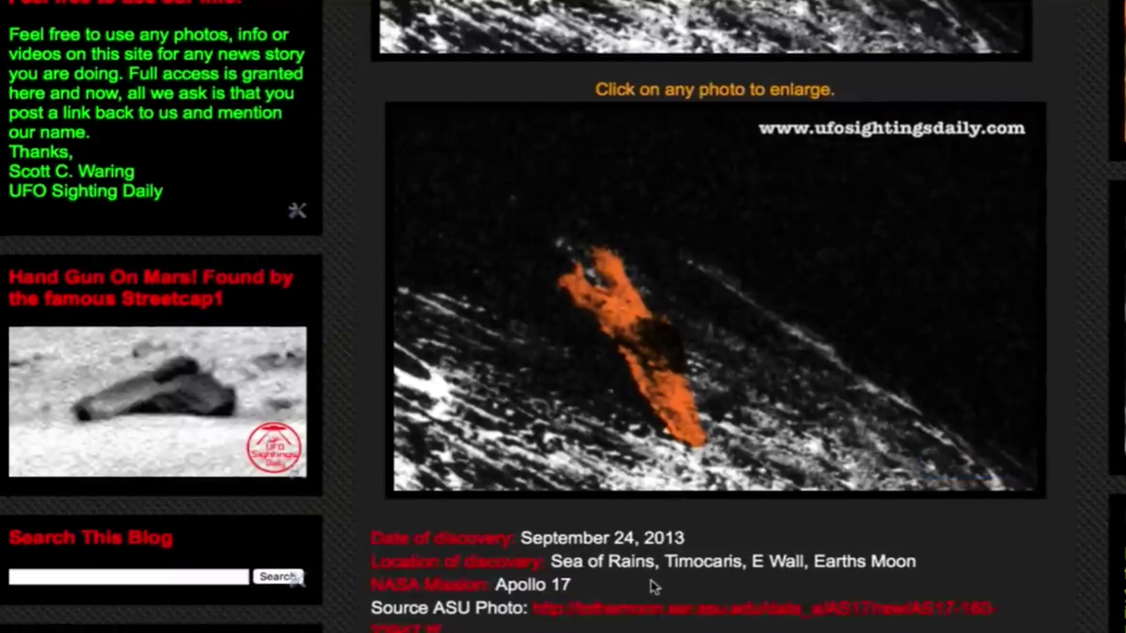
{"action": "scroll", "coordinate": [604, 598], "scroll_direction": "down", "scroll_amount": 1}
{"action": "scroll", "coordinate": [698, 477], "scroll_direction": "up", "scroll_amount": 2}
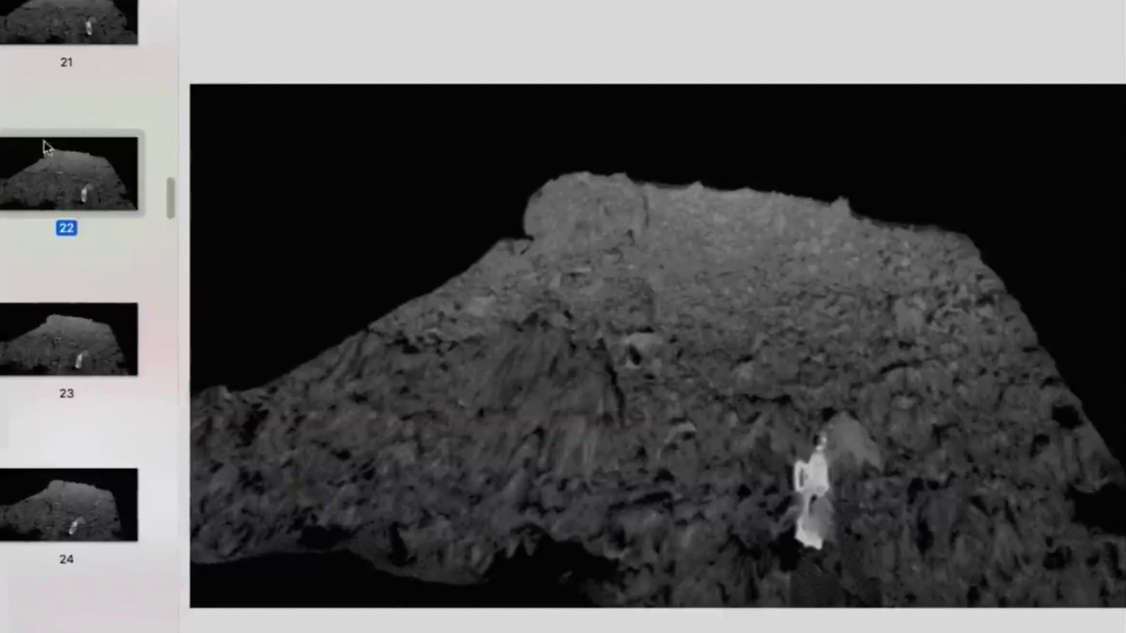
- View frames 23 and 22, then step back to frame 21 showing the bright object
{"action": "left_click", "coordinate": [82, 338]}
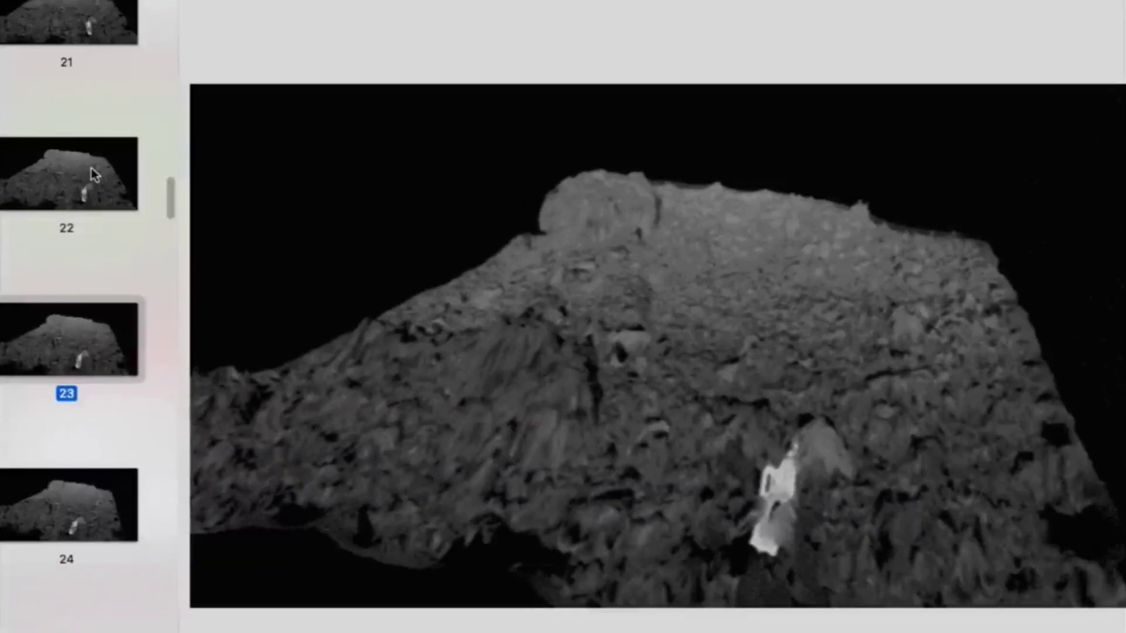
{"action": "left_click", "coordinate": [91, 169]}
{"action": "scroll", "coordinate": [90, 169], "scroll_direction": "up", "scroll_amount": 1}
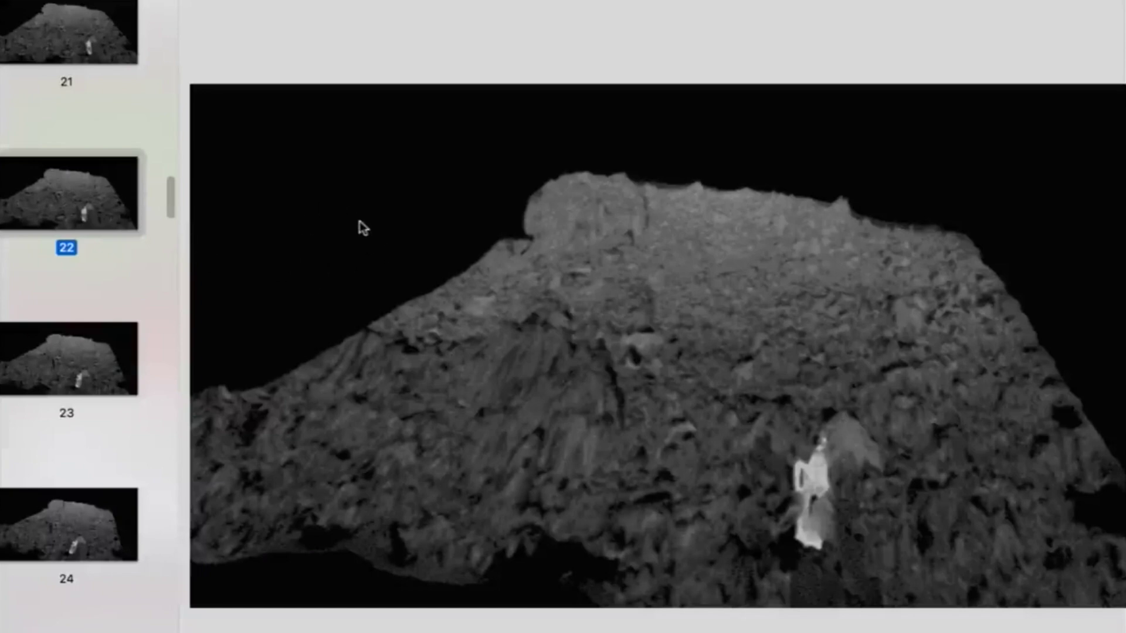
{"action": "key", "text": "Up"}
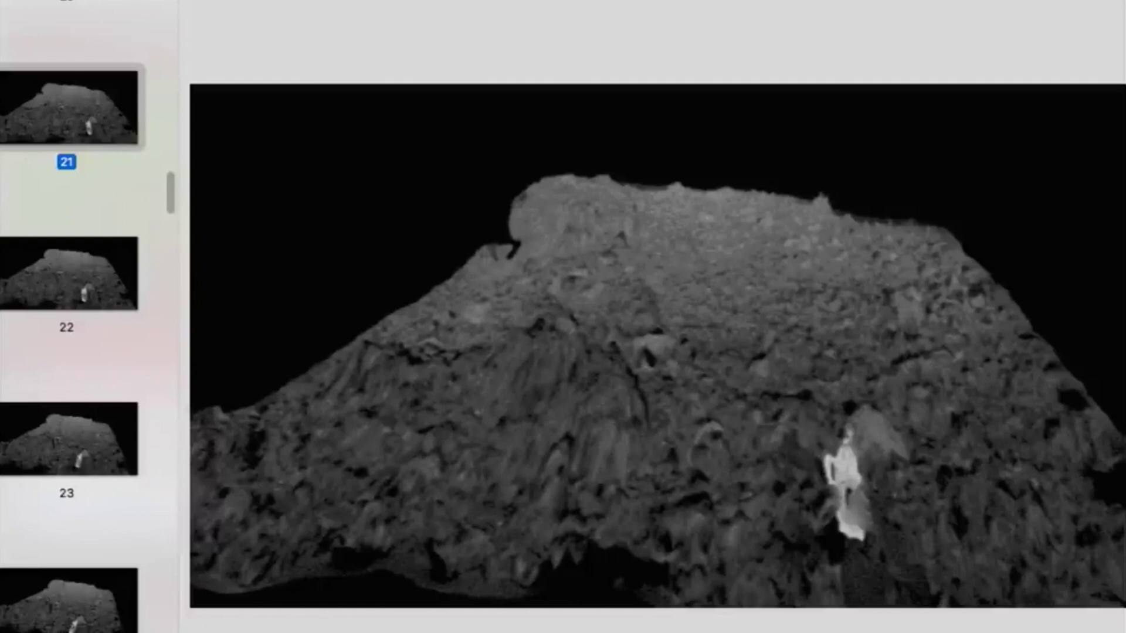
- Drag frame 21 out of Preview's sidebar as a separate image file
{"action": "left_click_drag", "start_coordinate": [100, 125], "coordinate": [22, 144]}
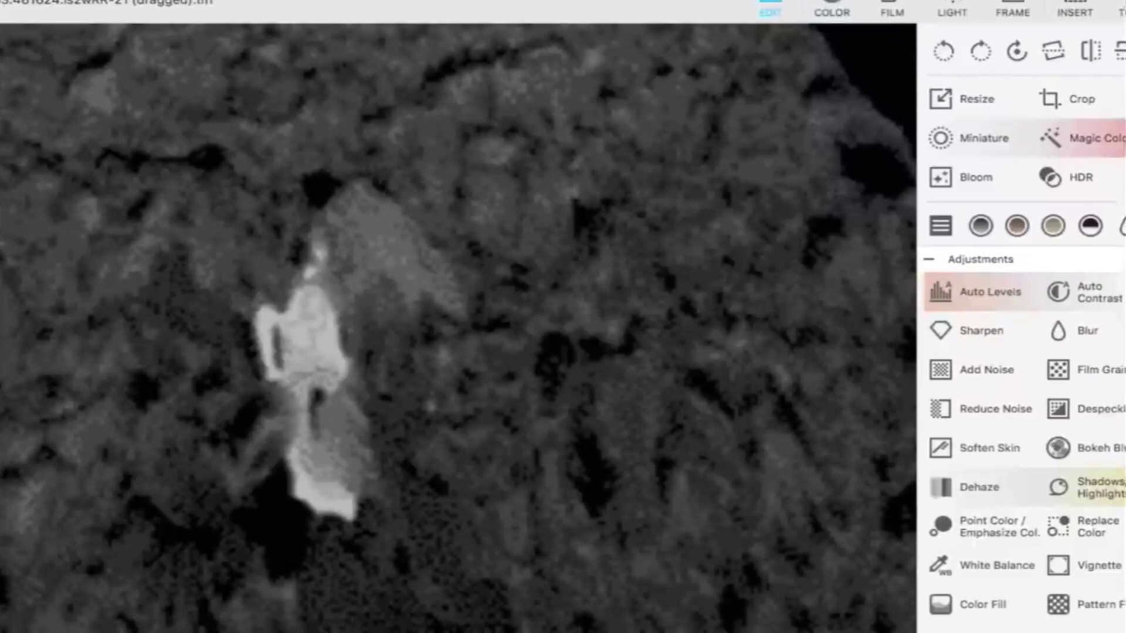
- Centre and zoom on the bright object in frame 21, then apply Dehaze at amount 50
{"action": "left_click_drag", "start_coordinate": [226, 440], "coordinate": [382, 377]}
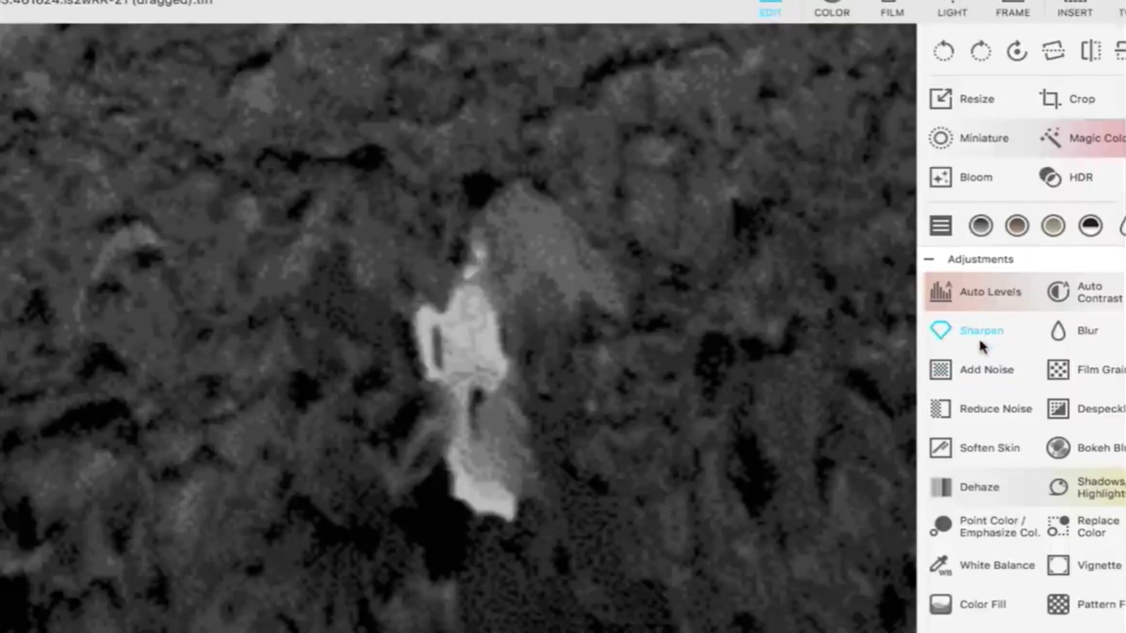
{"action": "scroll", "coordinate": [974, 369], "scroll_direction": "down", "scroll_amount": 3}
{"action": "scroll", "coordinate": [973, 375], "scroll_direction": "down", "scroll_amount": 4}
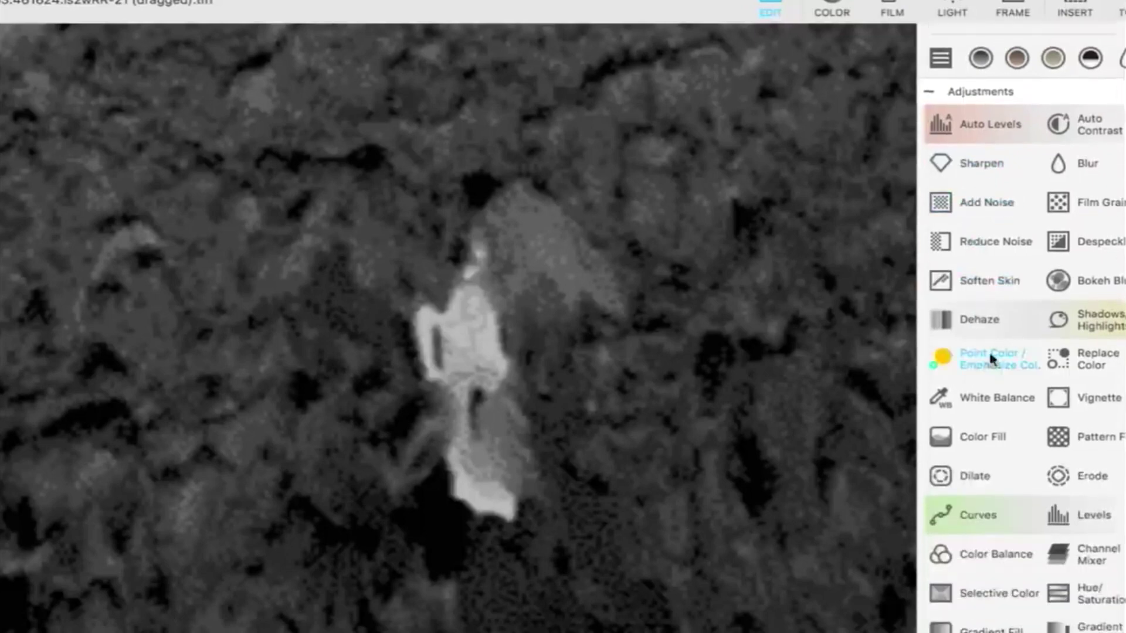
{"action": "left_click", "coordinate": [983, 322]}
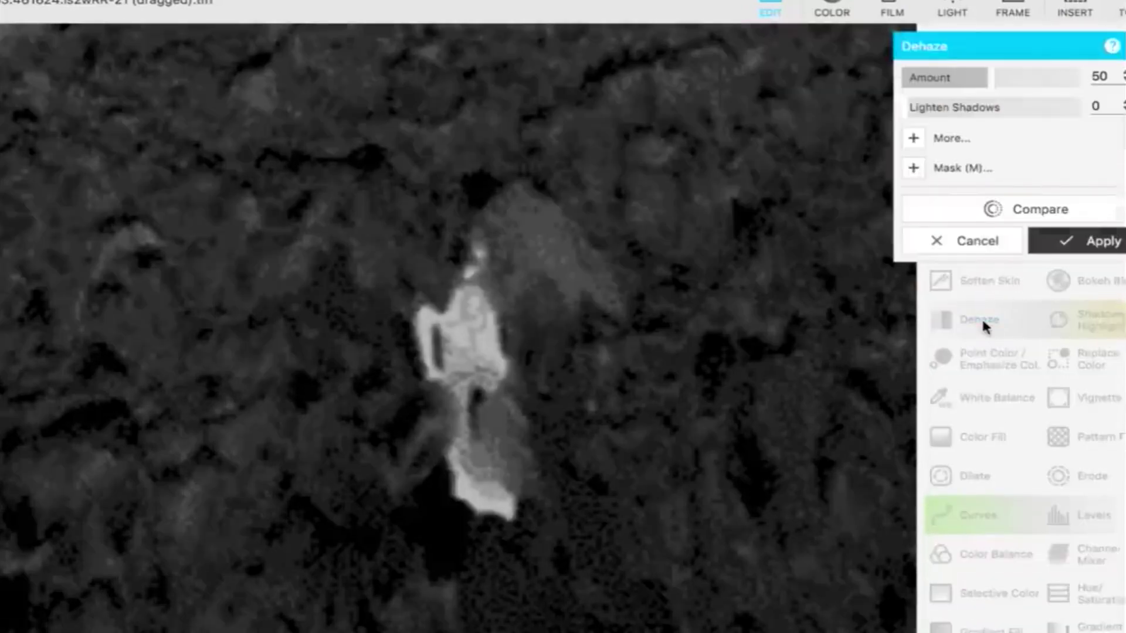
{"action": "left_click", "coordinate": [1085, 241]}
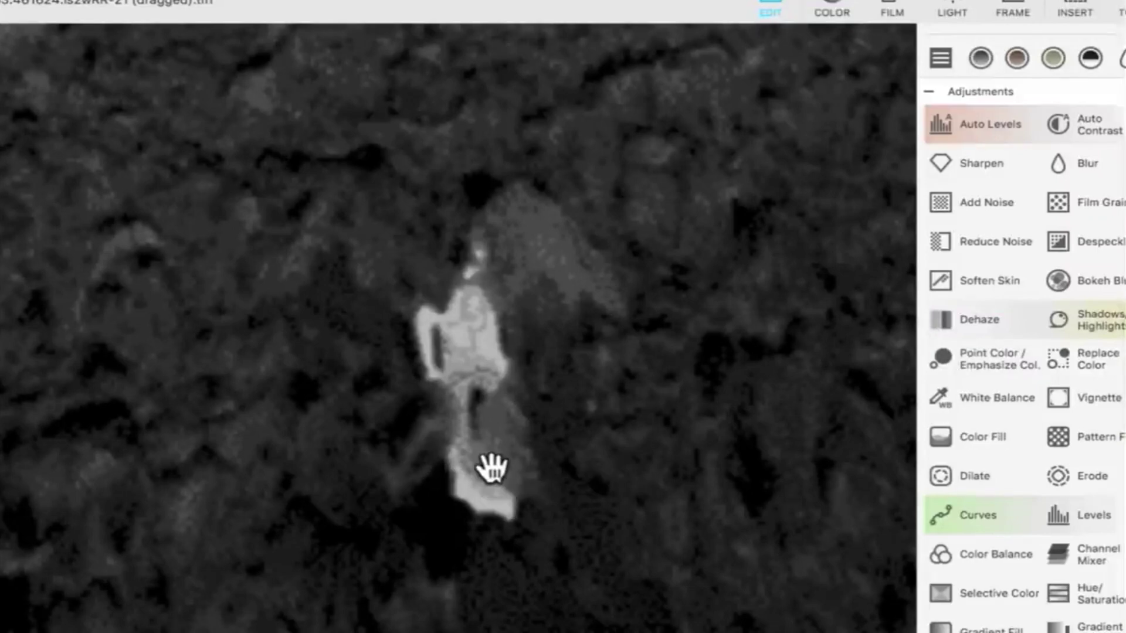
{"action": "scroll", "coordinate": [516, 503], "scroll_direction": "up", "scroll_amount": 5}
- Compare the plain and orange-highlighted moon photos in the Giant UFO Mothership post
{"action": "left_click_drag", "start_coordinate": [516, 502], "coordinate": [411, 386]}
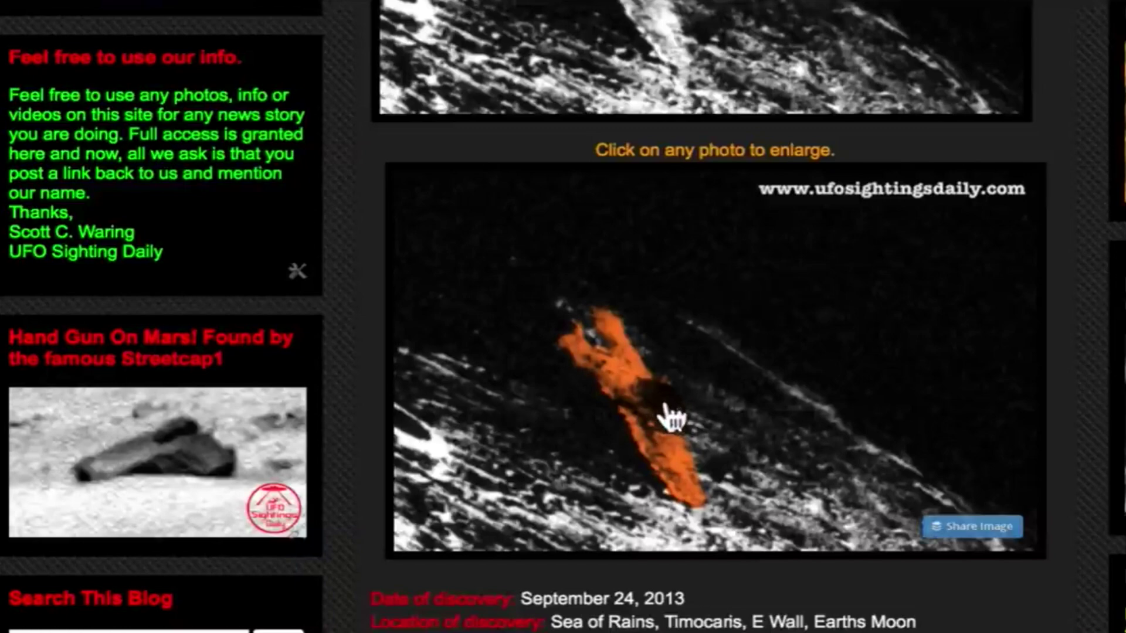
{"action": "scroll", "coordinate": [733, 410], "scroll_direction": "up", "scroll_amount": 15}
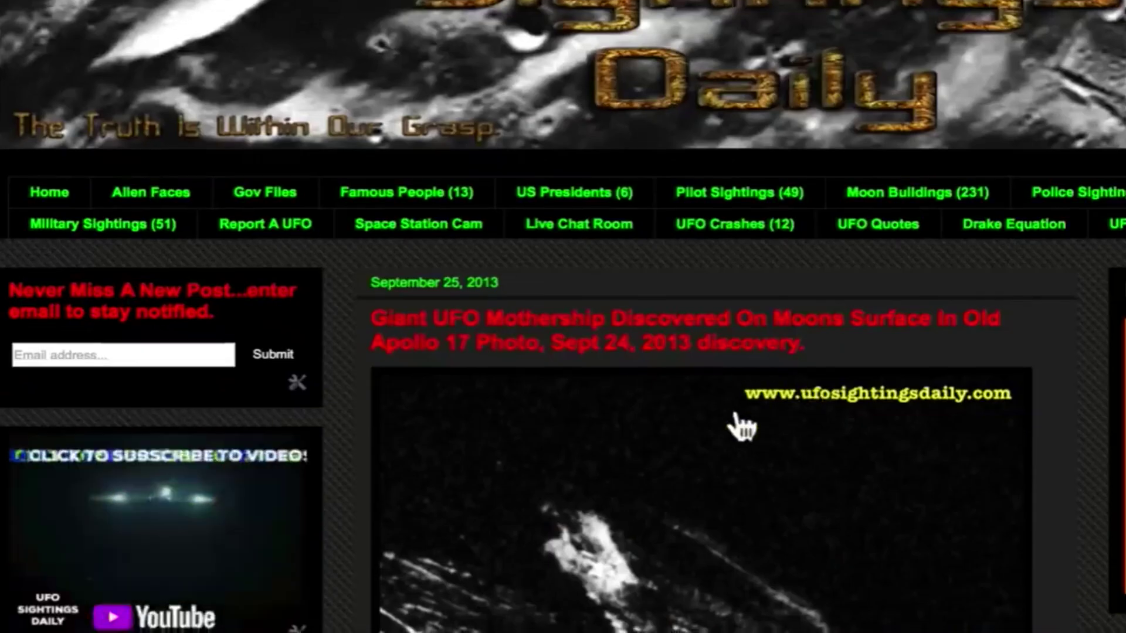
{"action": "scroll", "coordinate": [806, 401], "scroll_direction": "down", "scroll_amount": 6}
{"action": "scroll", "coordinate": [697, 347], "scroll_direction": "up", "scroll_amount": 1}
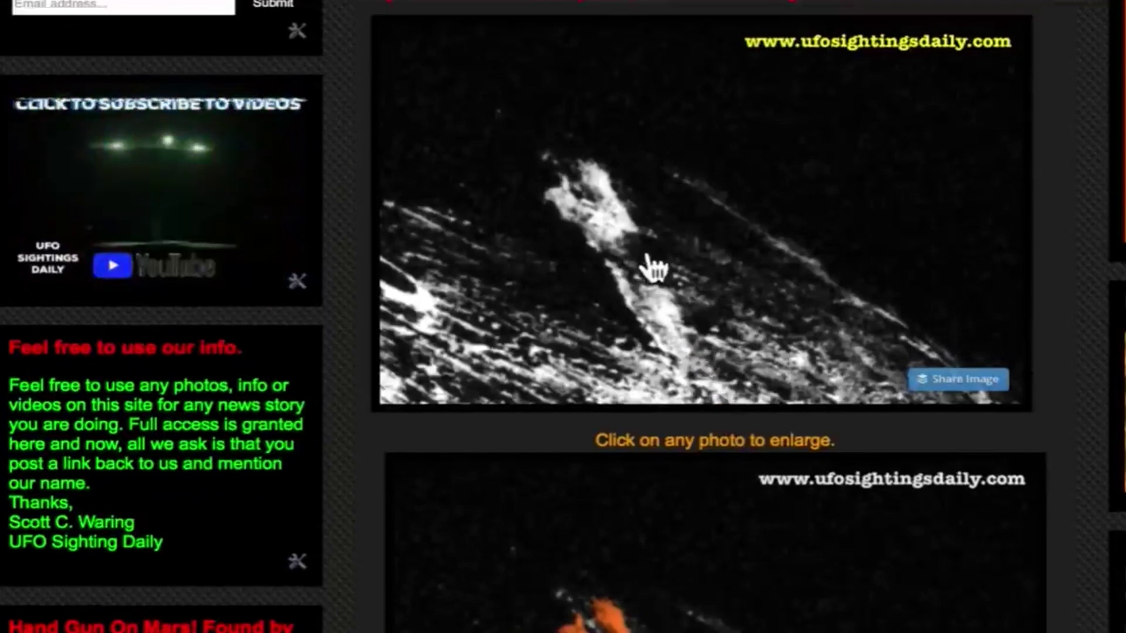
{"action": "scroll", "coordinate": [767, 520], "scroll_direction": "down", "scroll_amount": 4}
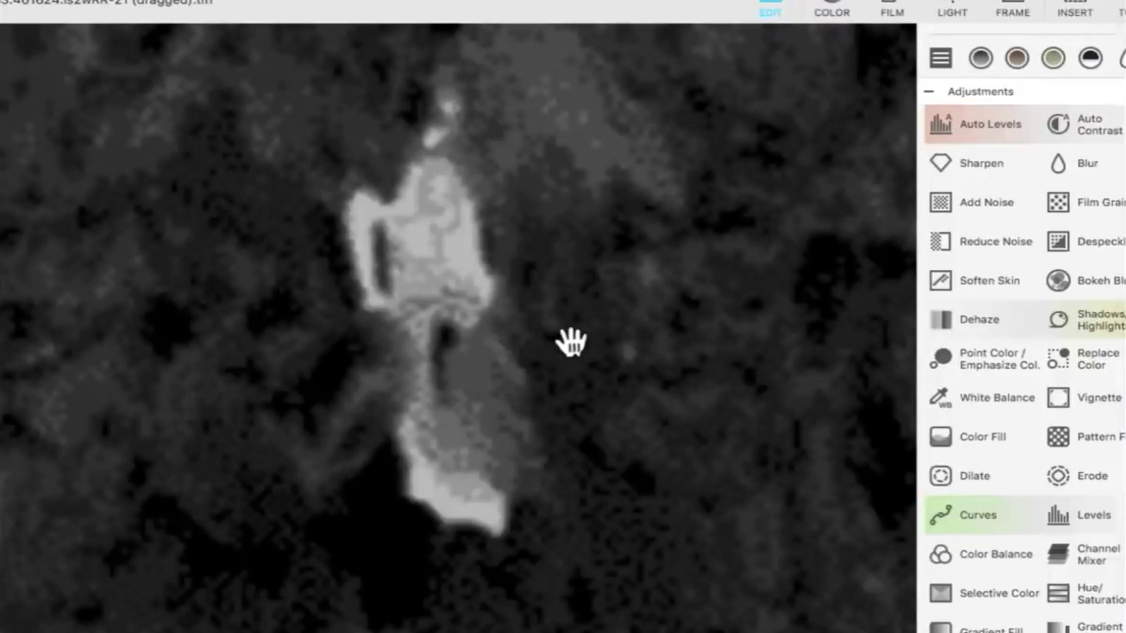
- Apply a second Dehaze pass to the bright object and bring up the Sharpen settings
{"action": "left_click_drag", "start_coordinate": [477, 390], "coordinate": [512, 390]}
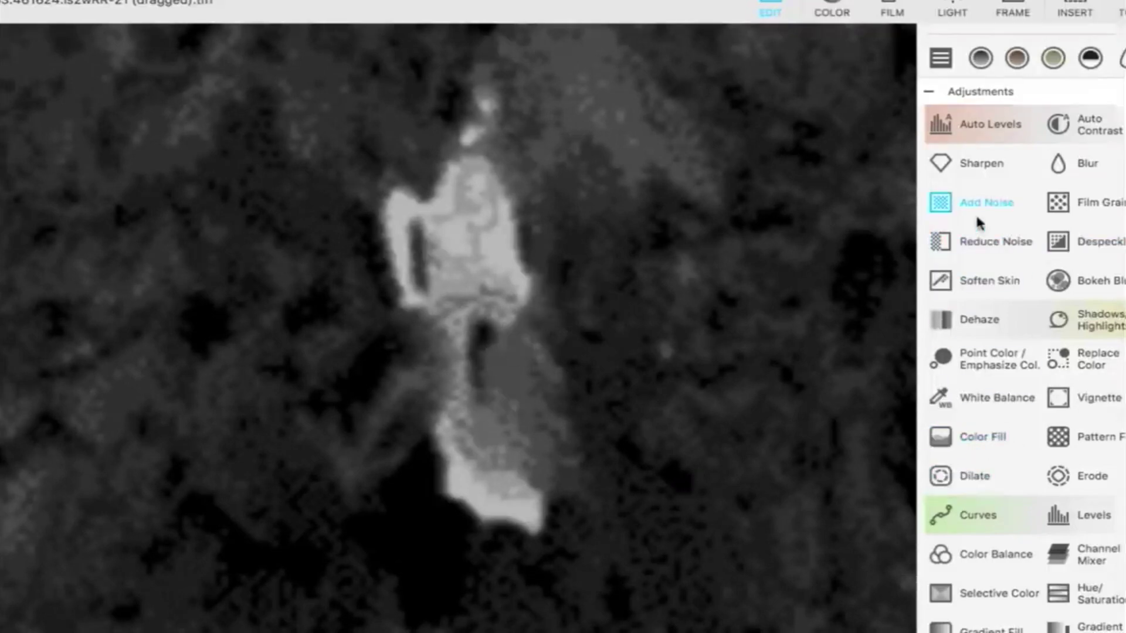
{"action": "left_click", "coordinate": [971, 322]}
{"action": "left_click", "coordinate": [1095, 247]}
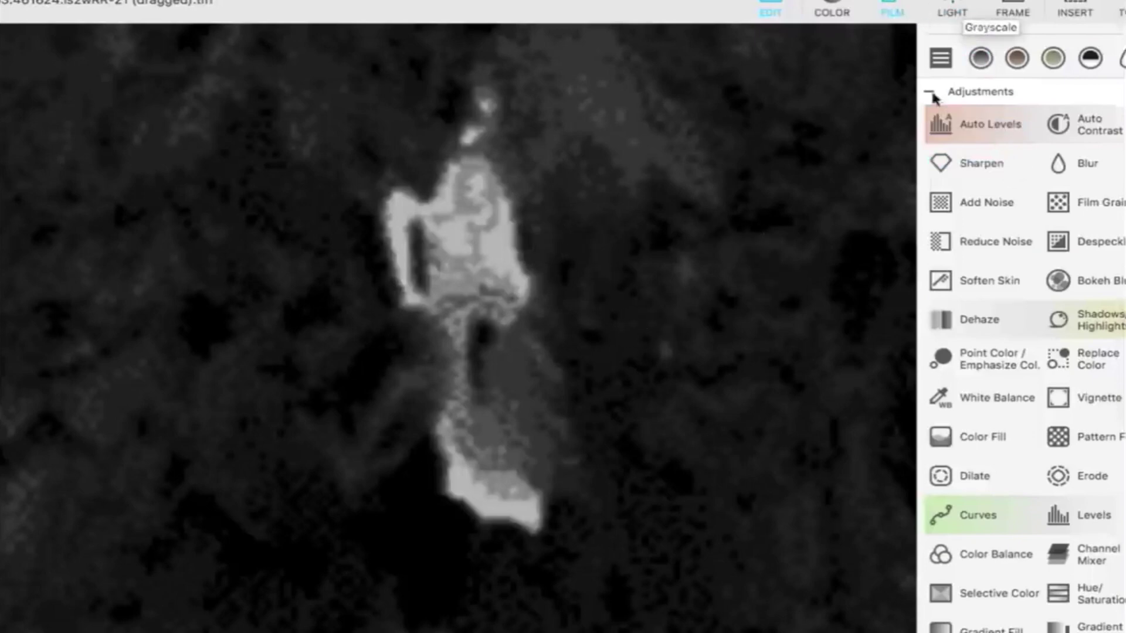
{"action": "scroll", "coordinate": [786, 211], "scroll_direction": "up", "scroll_amount": 2}
{"action": "scroll", "coordinate": [785, 211], "scroll_direction": "down", "scroll_amount": 1}
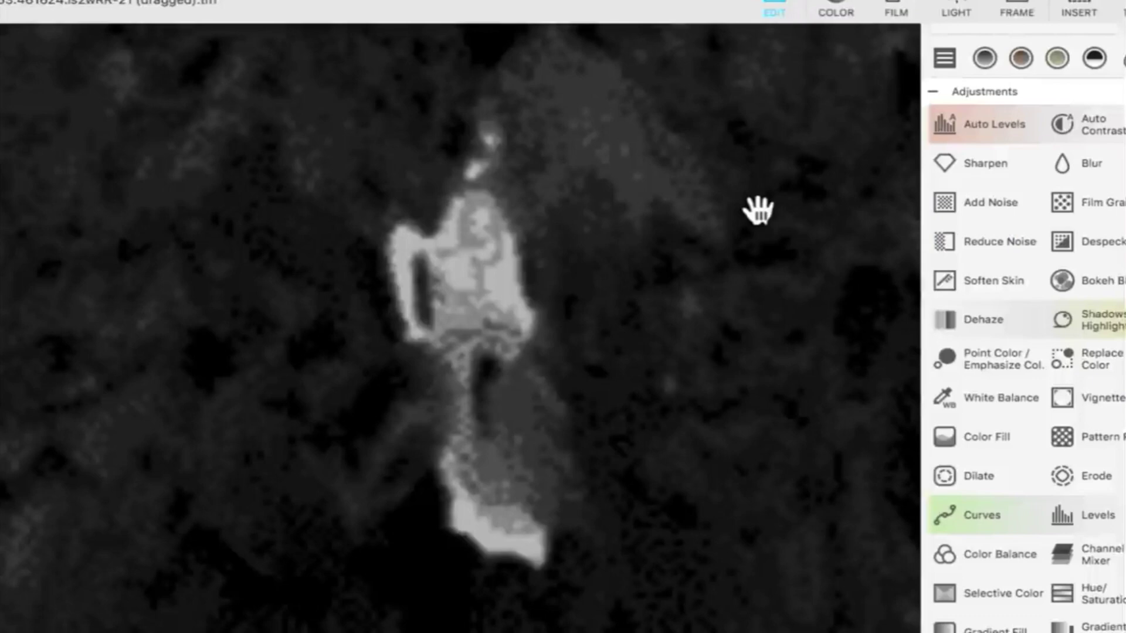
{"action": "left_click", "coordinate": [976, 163]}
- Push Sharpen radius to maximum, cancel it, and apply another Dehaze pass at amount 50
{"action": "left_click_drag", "start_coordinate": [944, 78], "coordinate": [1094, 102]}
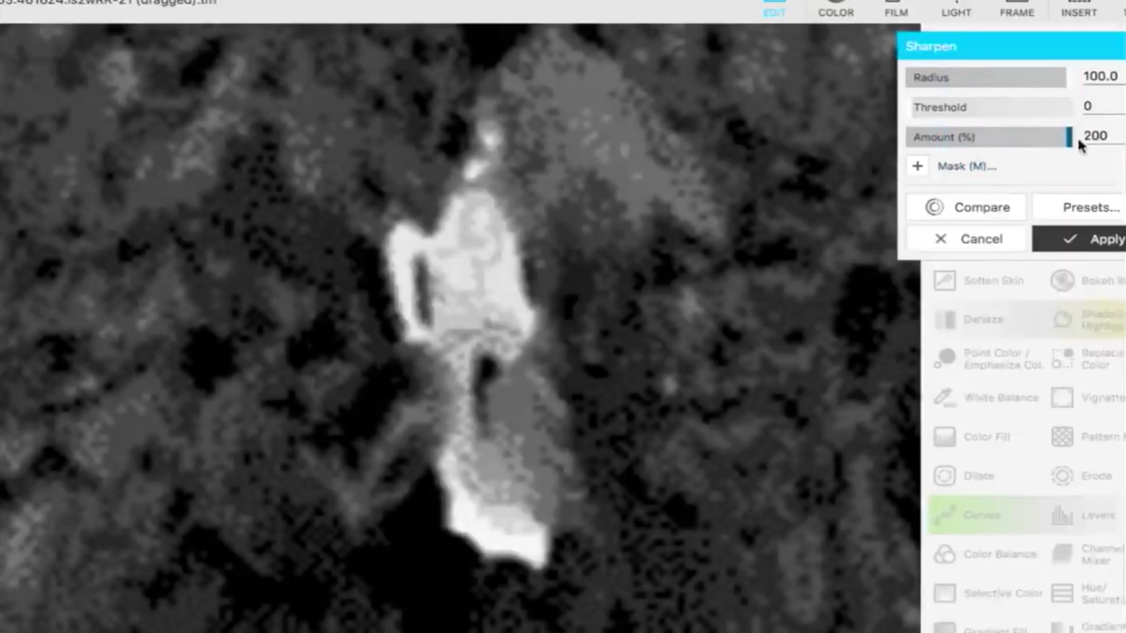
{"action": "left_click", "coordinate": [975, 241]}
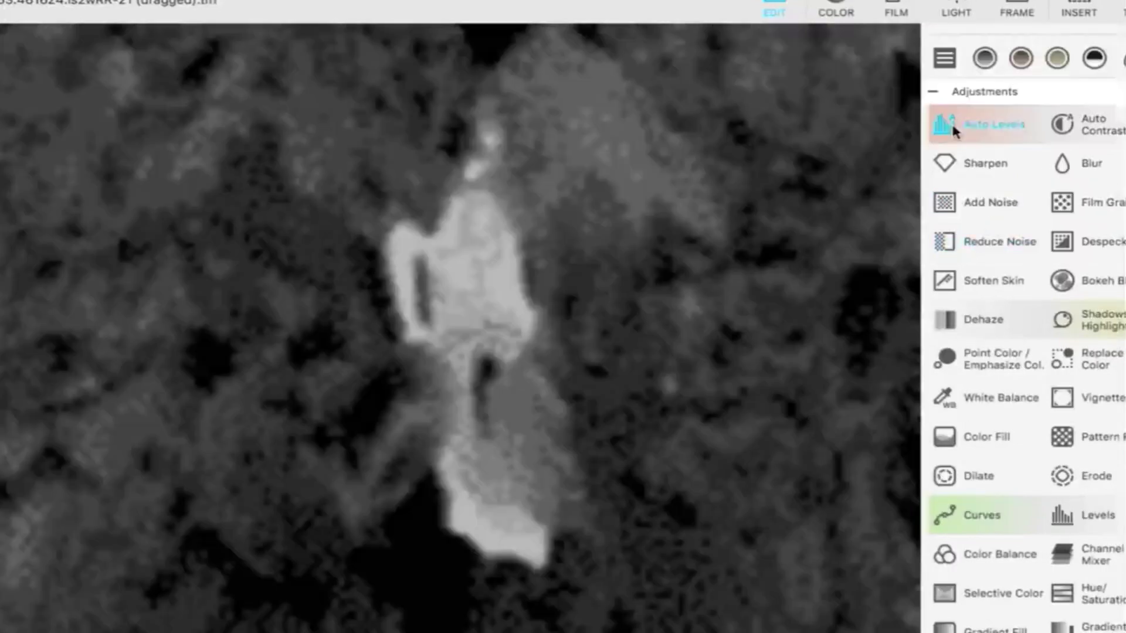
{"action": "scroll", "coordinate": [951, 122], "scroll_direction": "up", "scroll_amount": 2}
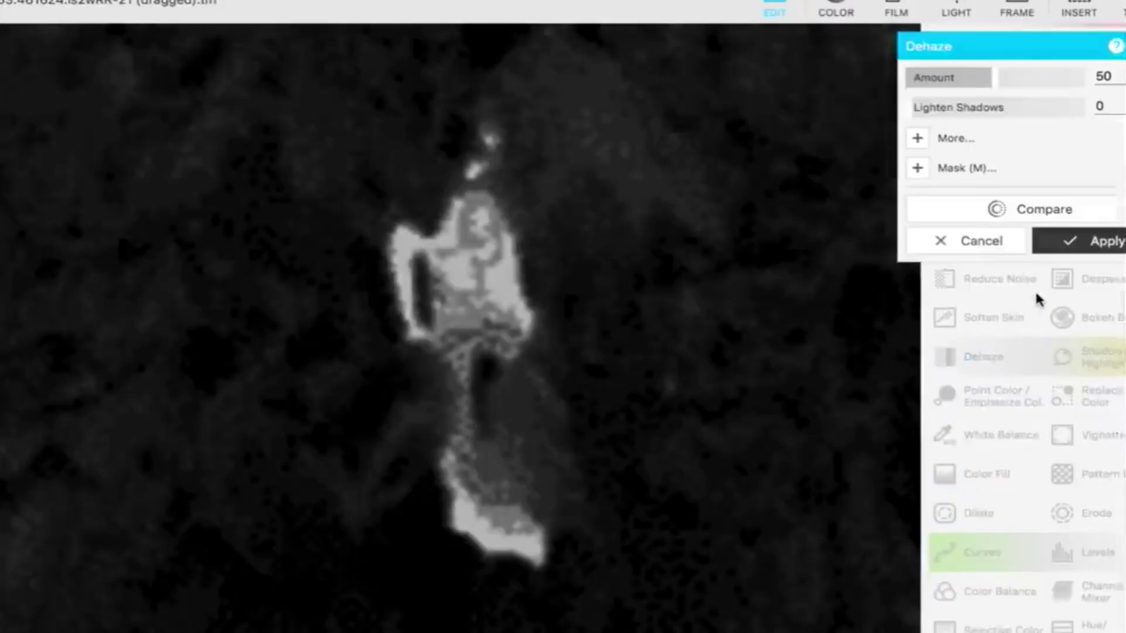
{"action": "left_click", "coordinate": [1086, 243]}
{"action": "scroll", "coordinate": [925, 200], "scroll_direction": "up", "scroll_amount": 2}
{"action": "scroll", "coordinate": [925, 201], "scroll_direction": "up", "scroll_amount": 1}
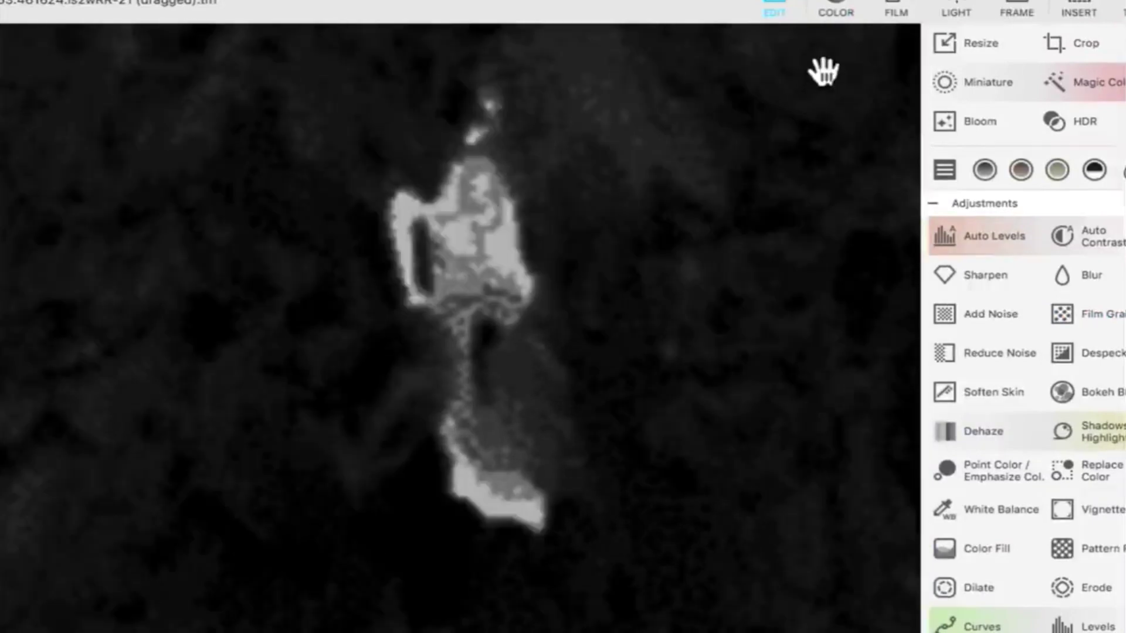
- Preview the Negative inversion from the Color tab repeatedly, discarding it each time
{"action": "left_click", "coordinate": [851, 13]}
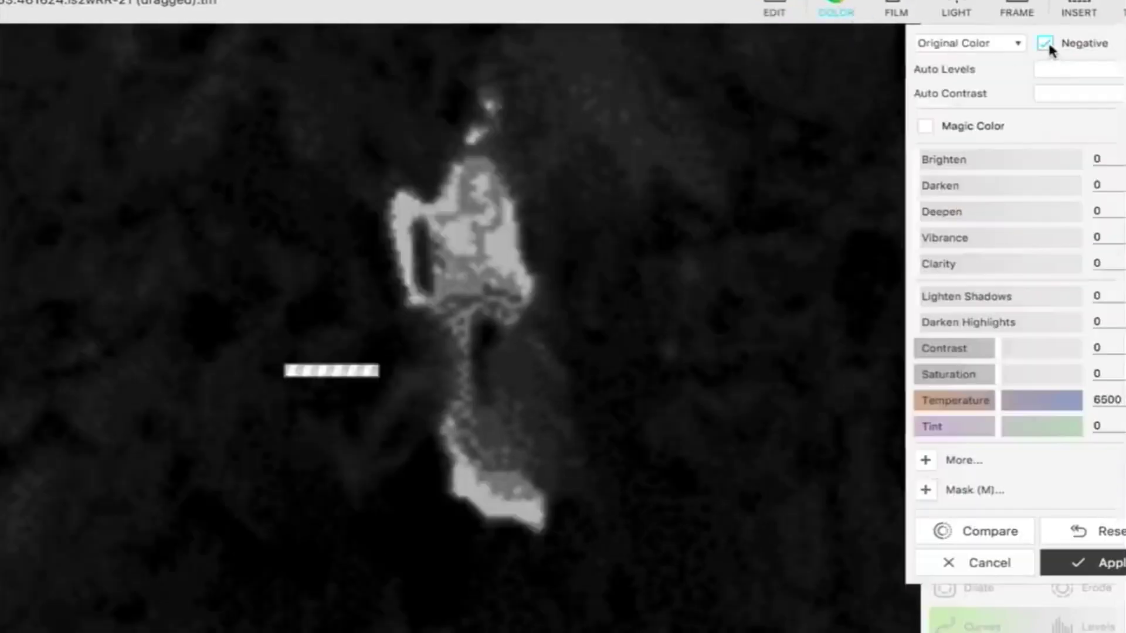
{"action": "left_click", "coordinate": [1045, 43]}
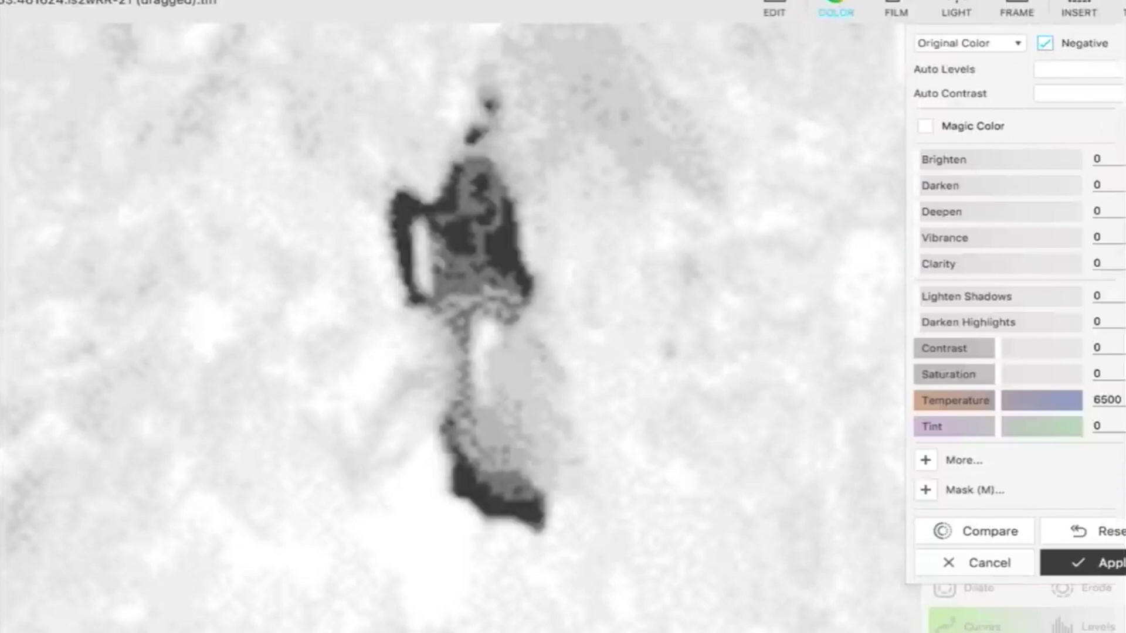
{"action": "left_click", "coordinate": [1003, 565]}
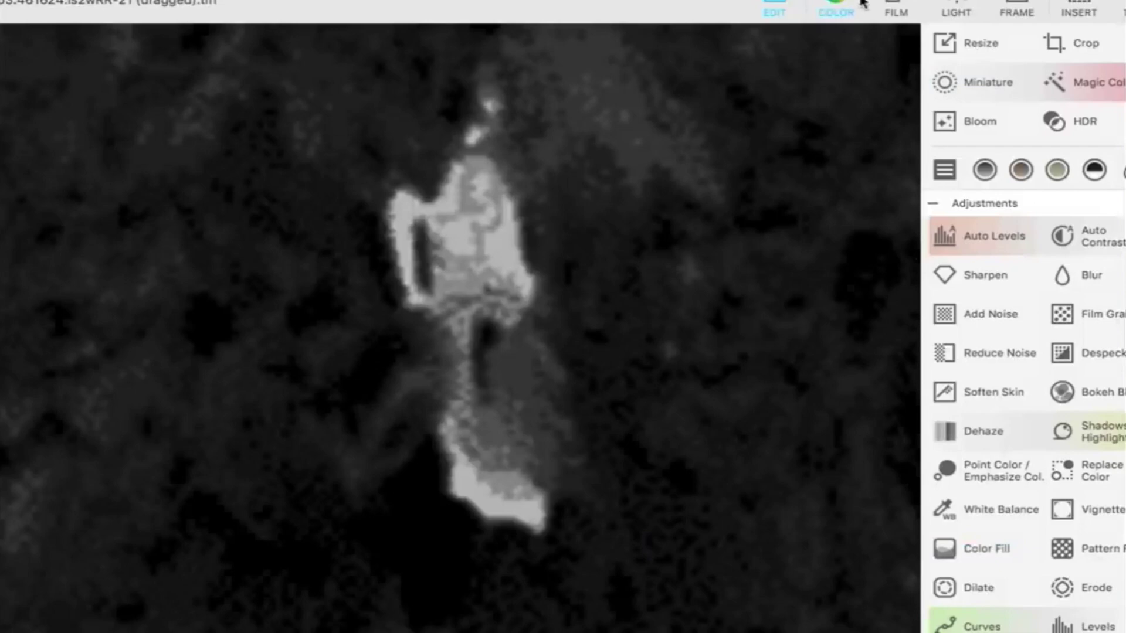
{"action": "left_click", "coordinate": [836, 11]}
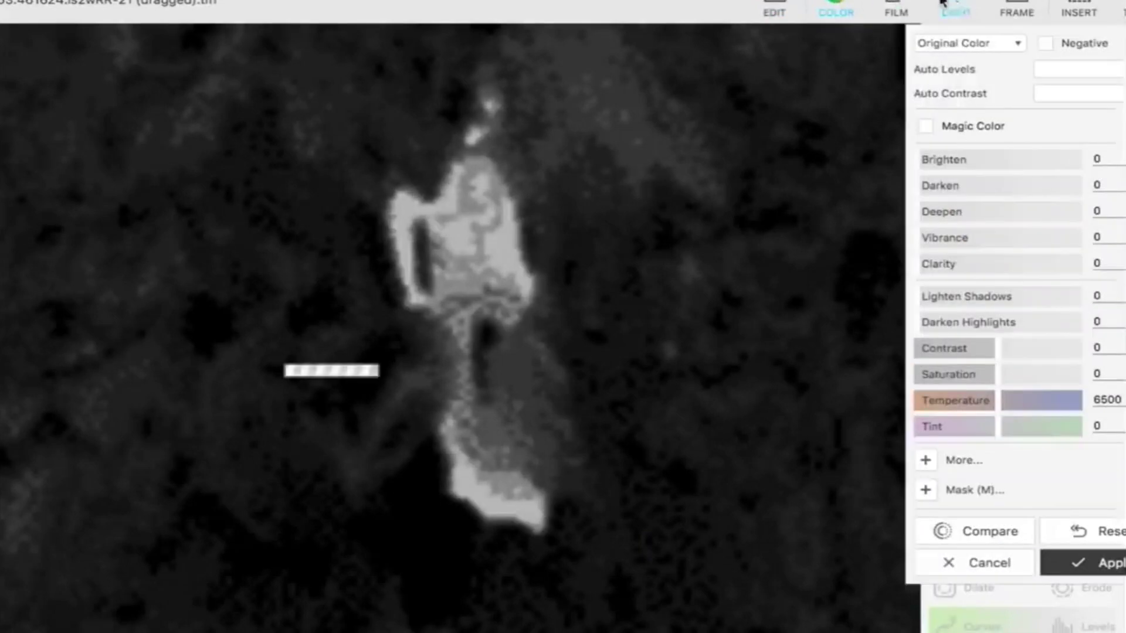
{"action": "left_click", "coordinate": [1044, 44]}
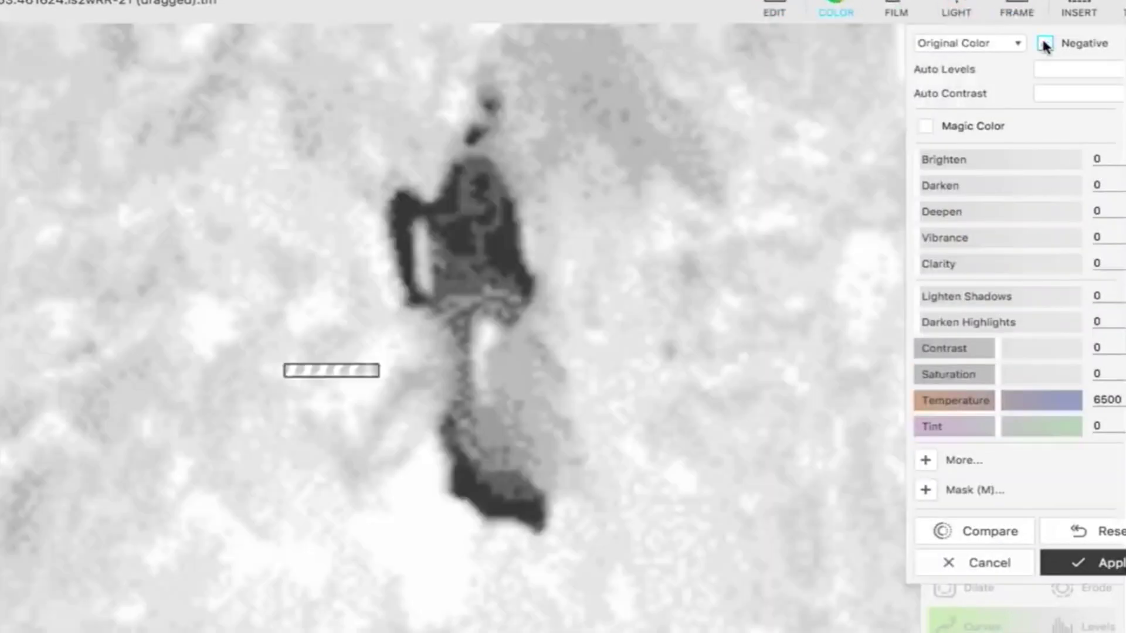
{"action": "left_click", "coordinate": [1044, 43]}
{"action": "left_click", "coordinate": [997, 563]}
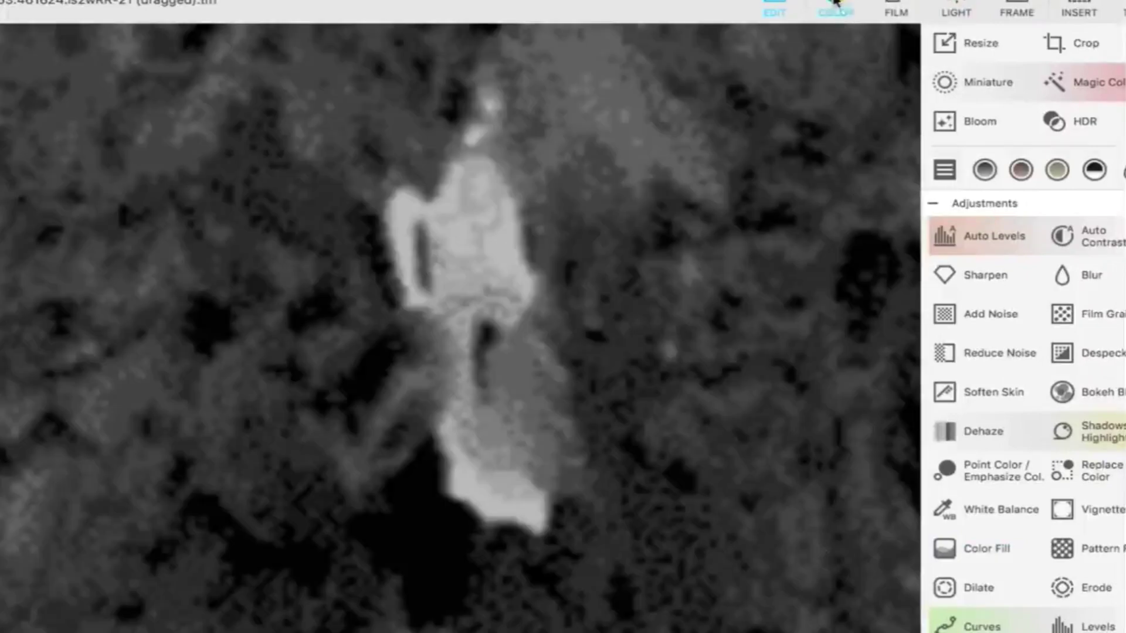
{"action": "left_click", "coordinate": [836, 11]}
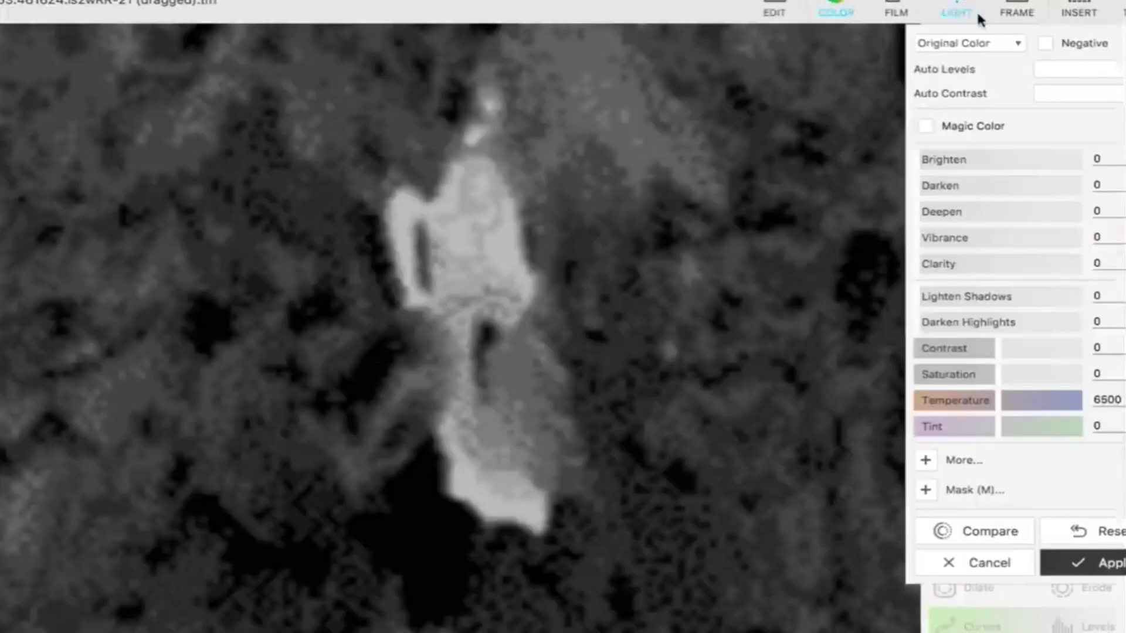
{"action": "left_click", "coordinate": [1044, 43]}
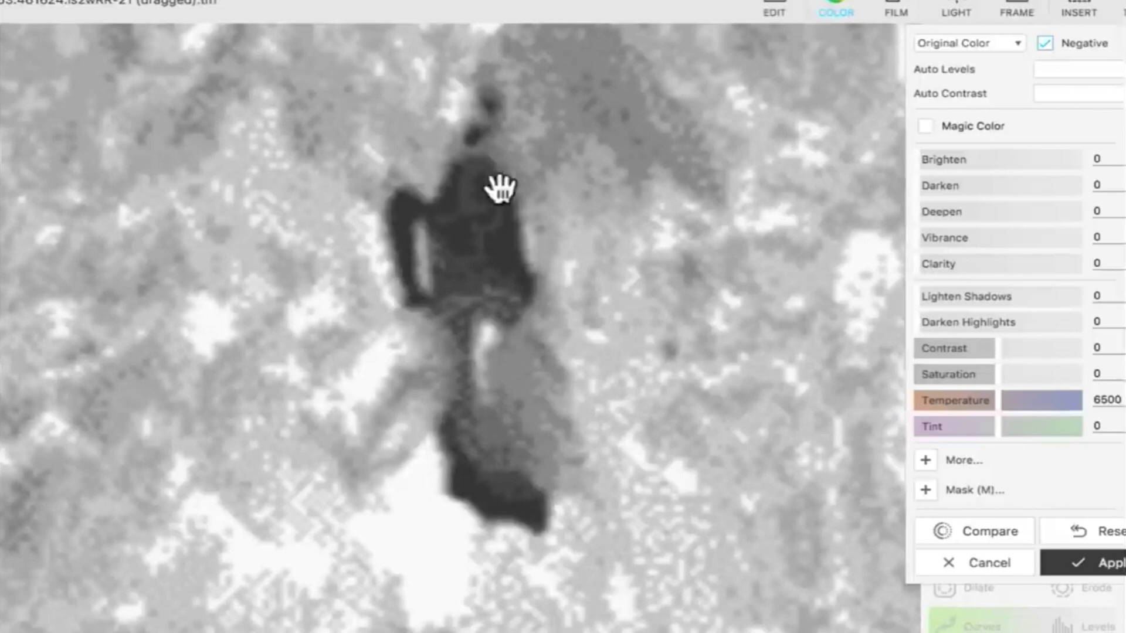
{"action": "left_click", "coordinate": [968, 564]}
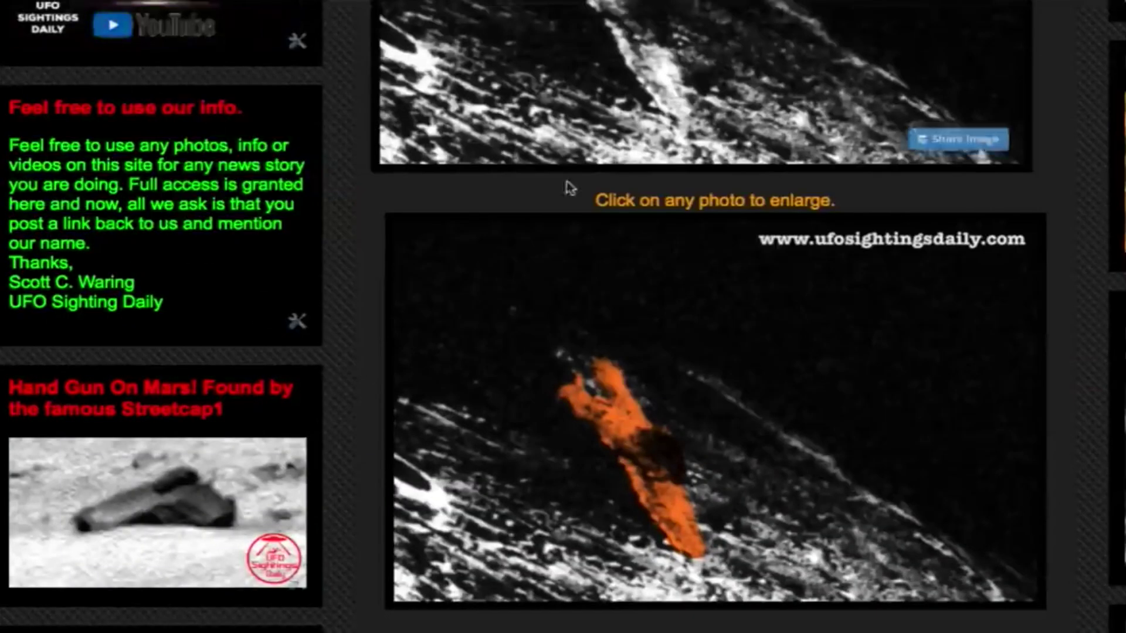
{"action": "scroll", "coordinate": [721, 258], "scroll_direction": "up", "scroll_amount": 1}
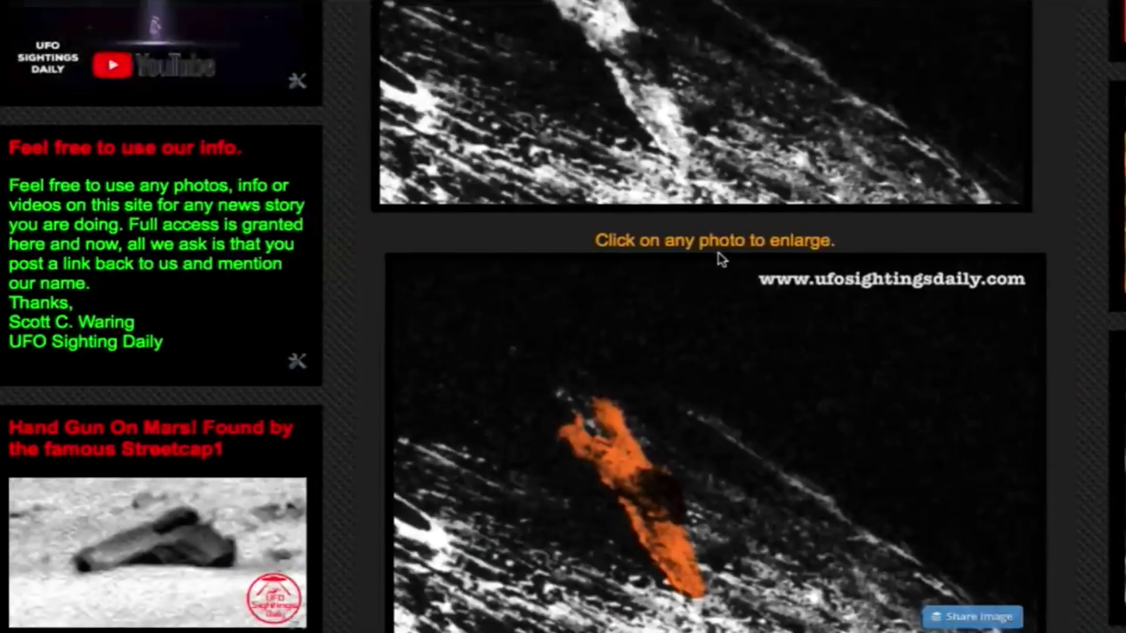
{"action": "scroll", "coordinate": [850, 262], "scroll_direction": "up", "scroll_amount": 10}
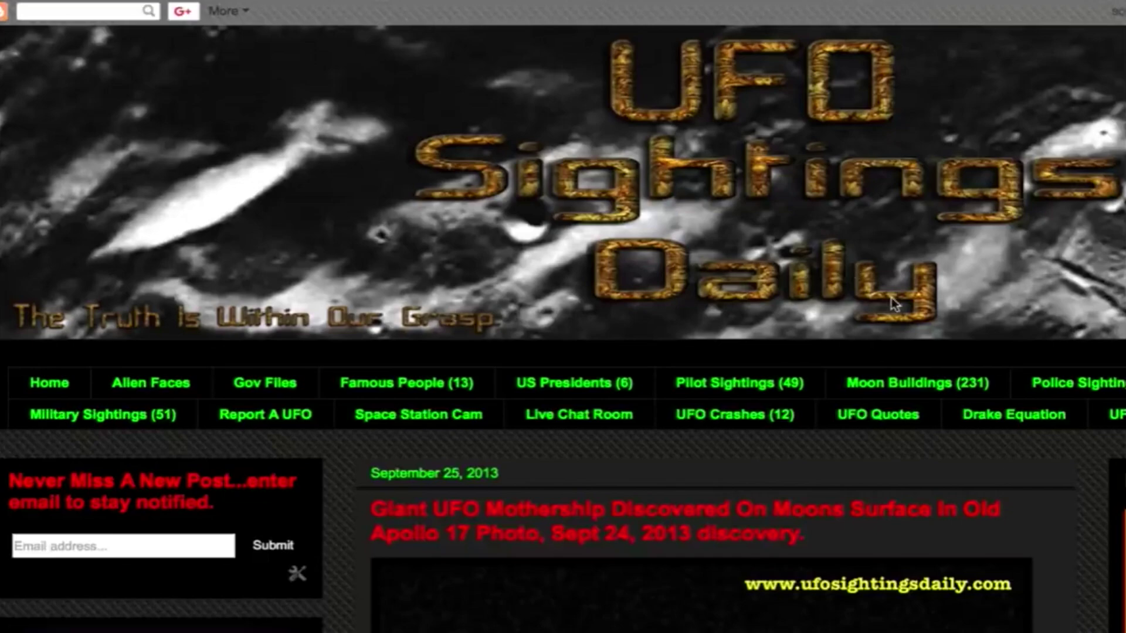
{"action": "scroll", "coordinate": [890, 296], "scroll_direction": "down", "scroll_amount": 4}
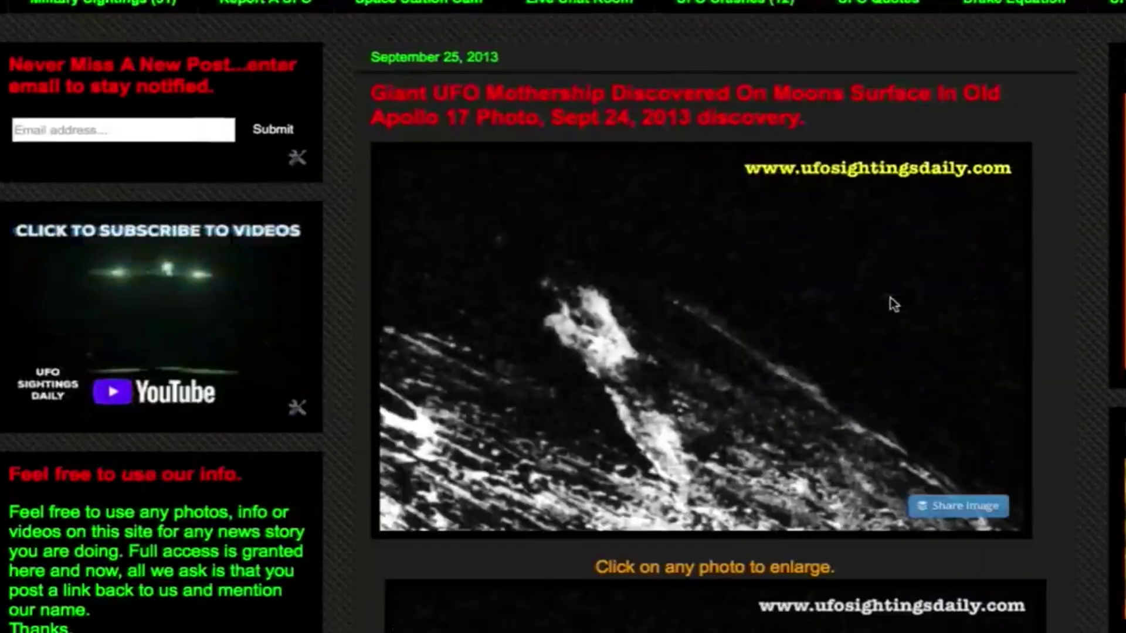
{"action": "scroll", "coordinate": [890, 296], "scroll_direction": "down", "scroll_amount": 3}
{"action": "scroll", "coordinate": [663, 318], "scroll_direction": "up", "scroll_amount": 1}
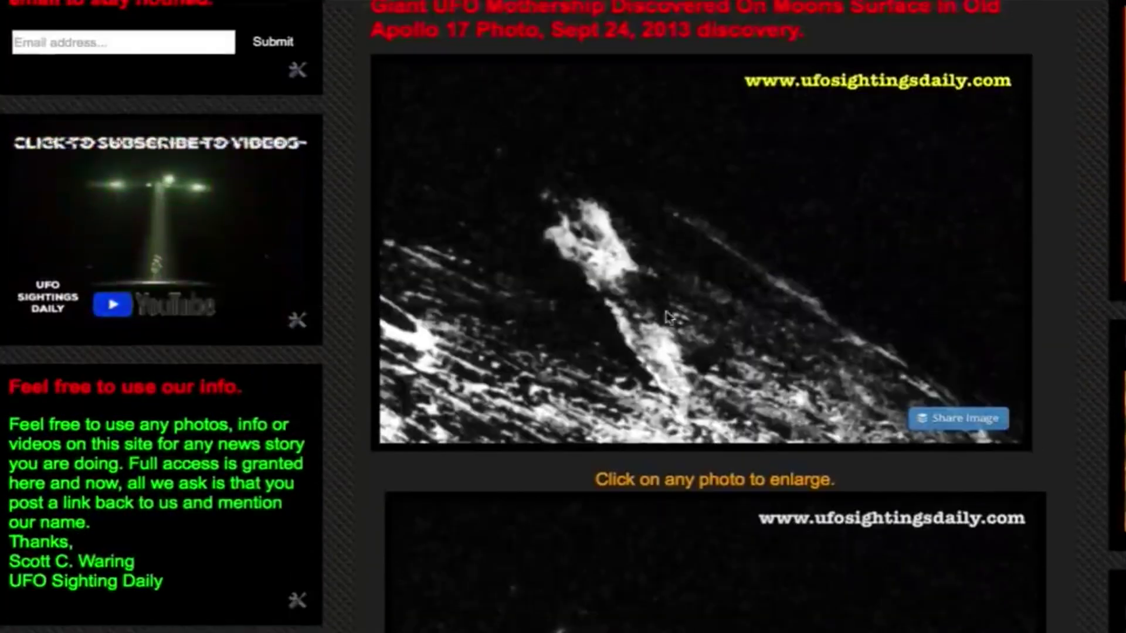
{"action": "scroll", "coordinate": [663, 318], "scroll_direction": "down", "scroll_amount": 6}
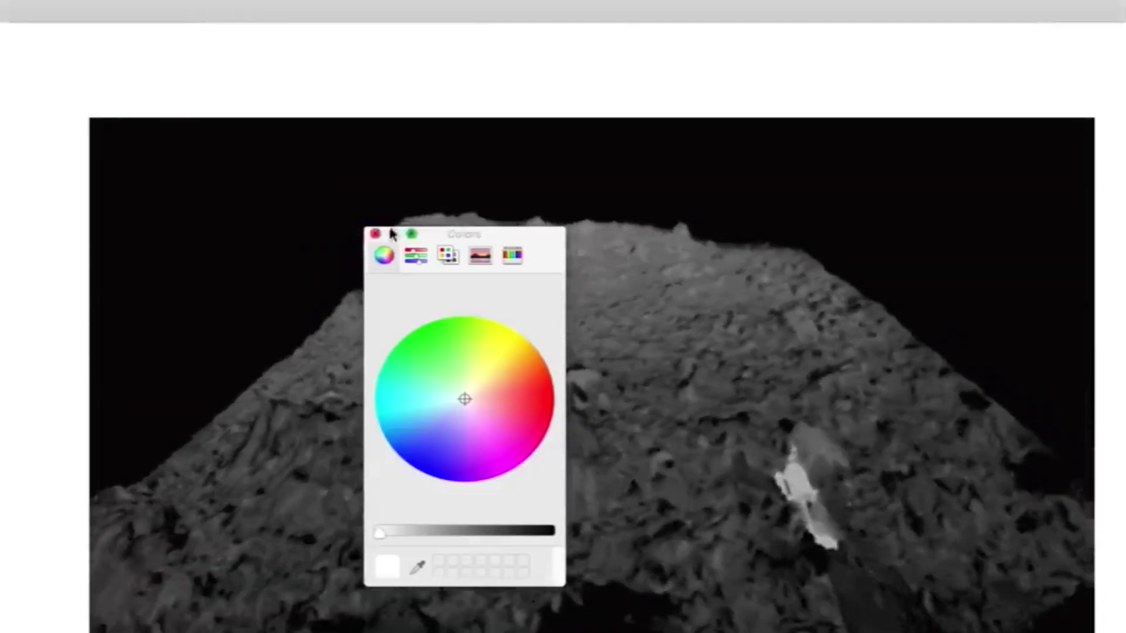
- Close the colour picker and step back through animation frames 19 and 18
{"action": "left_click", "coordinate": [376, 235]}
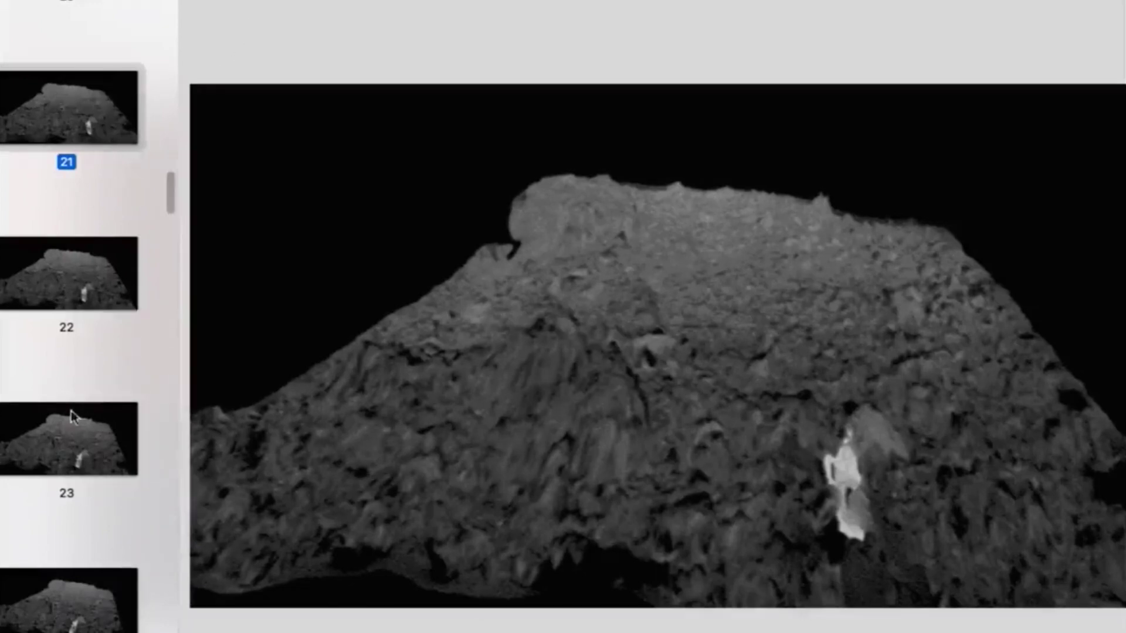
{"action": "left_click_drag", "start_coordinate": [167, 194], "coordinate": [169, 161]}
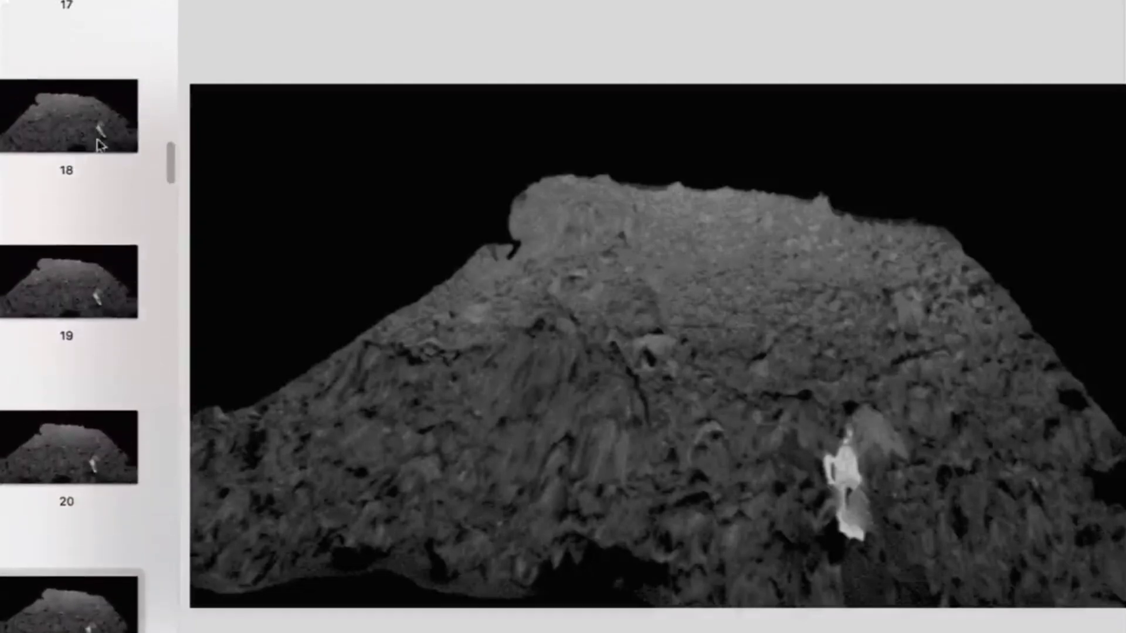
{"action": "left_click", "coordinate": [89, 273]}
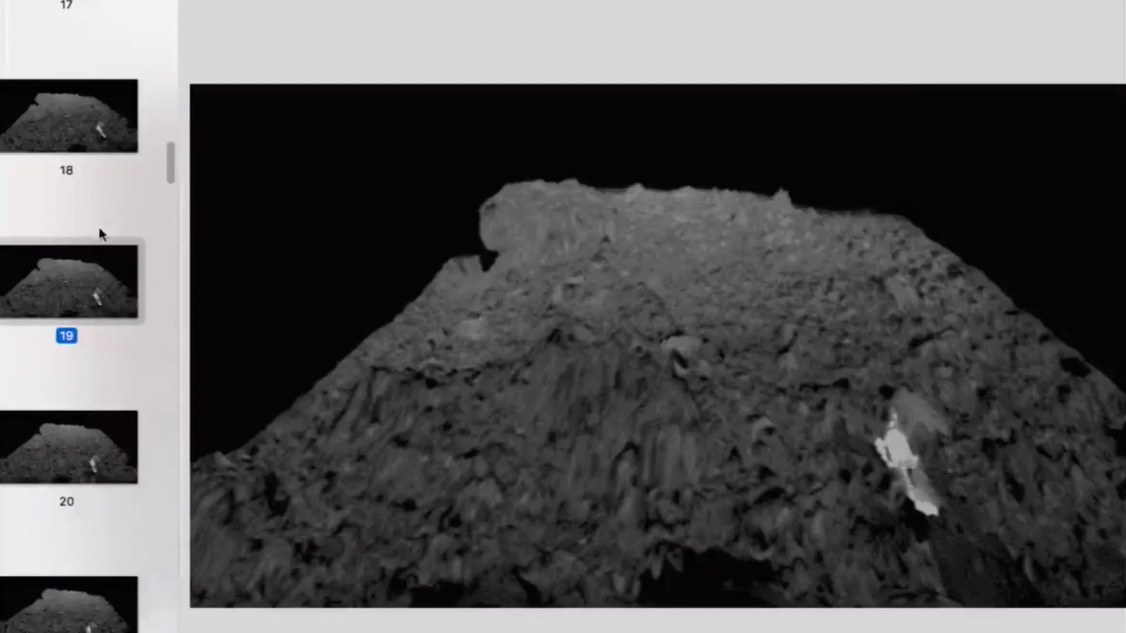
{"action": "left_click", "coordinate": [82, 125]}
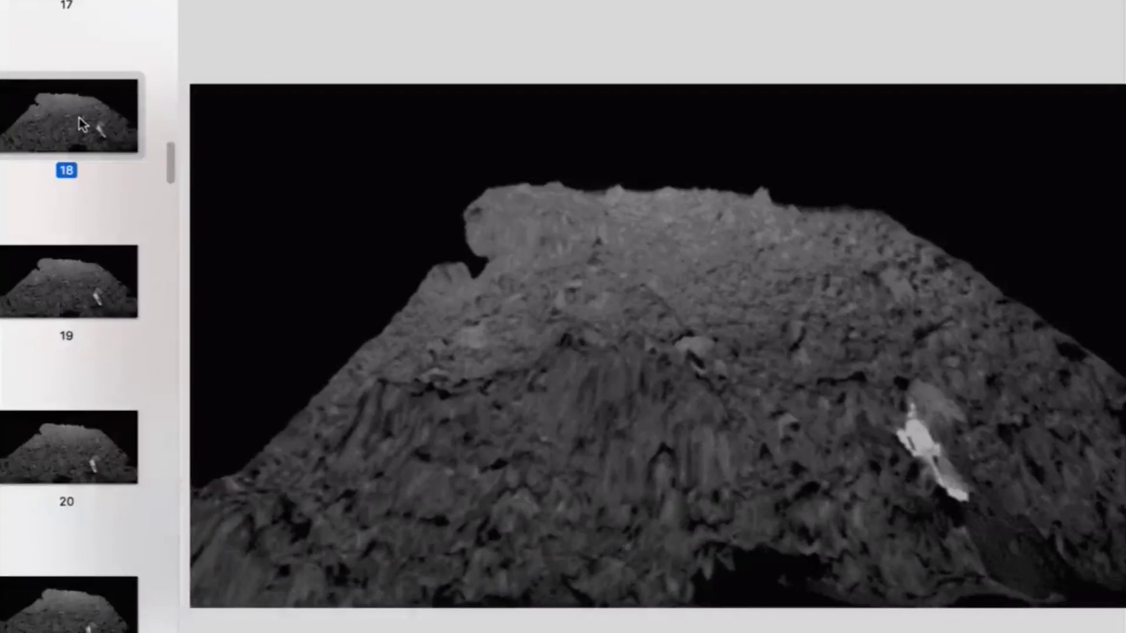
- Box in the bright streak on frame 18 with a selection, then clear it
{"action": "left_click_drag", "start_coordinate": [881, 386], "coordinate": [987, 528]}
{"action": "key", "text": "Escape"}
{"action": "mouse_move", "coordinate": [896, 430]}
{"action": "left_mouse_down"}
{"action": "mouse_move", "coordinate": [945, 452]}
{"action": "mouse_move", "coordinate": [960, 478]}
{"action": "mouse_move", "coordinate": [954, 466]}
{"action": "left_mouse_up"}
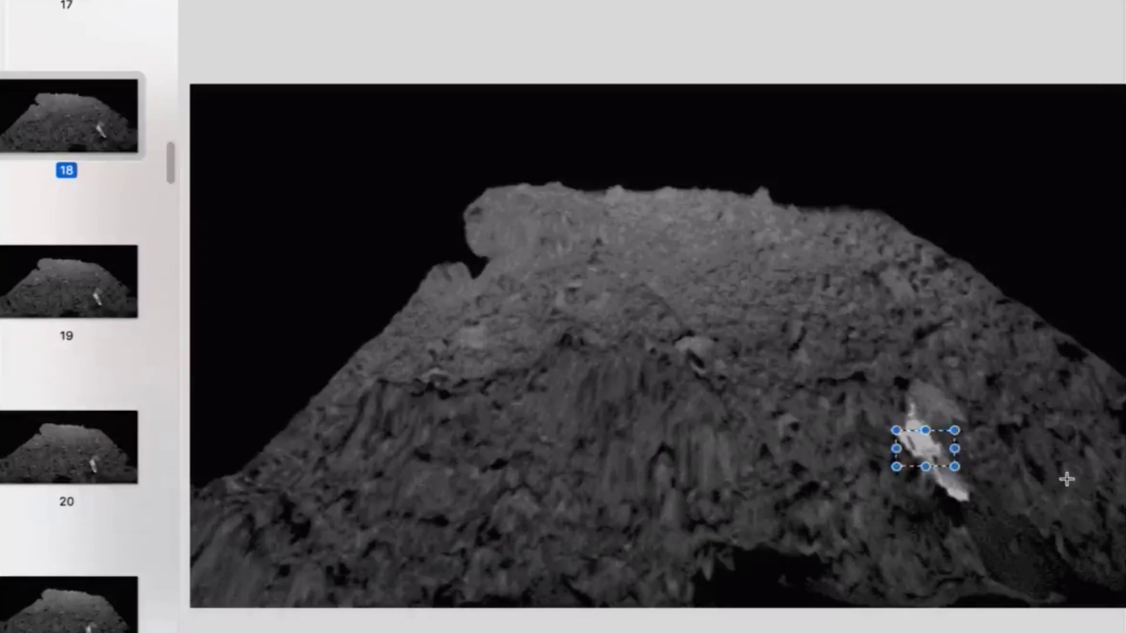
{"action": "left_click", "coordinate": [1048, 453]}
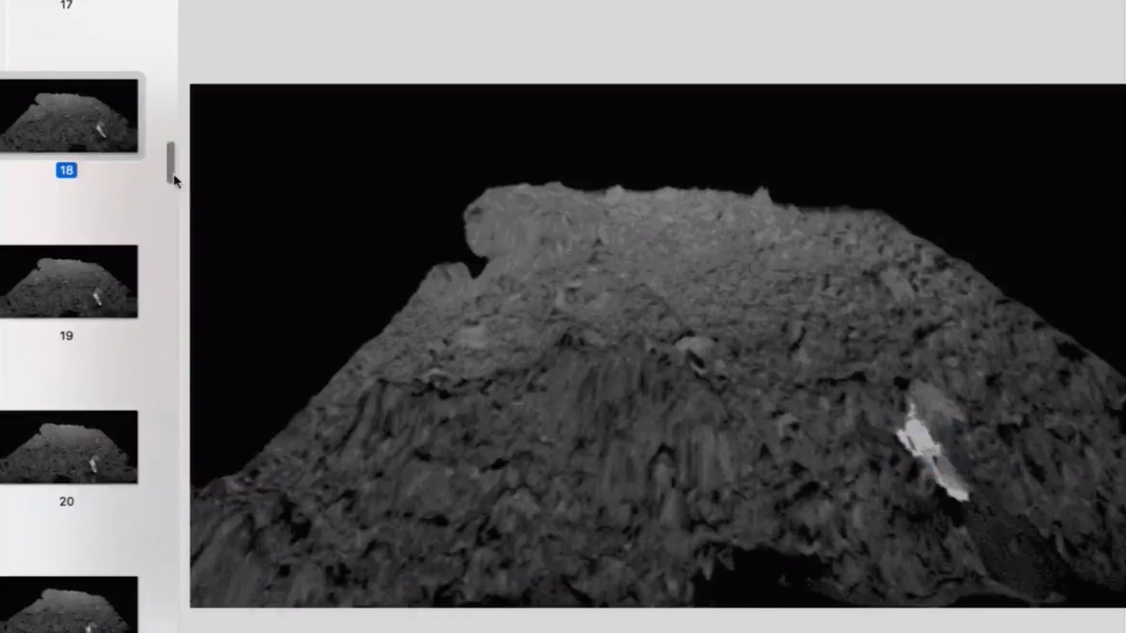
- Show frame 17, box in its bright patch, then deselect
{"action": "scroll", "coordinate": [171, 162], "scroll_direction": "up", "scroll_amount": 5}
{"action": "left_click", "coordinate": [91, 194]}
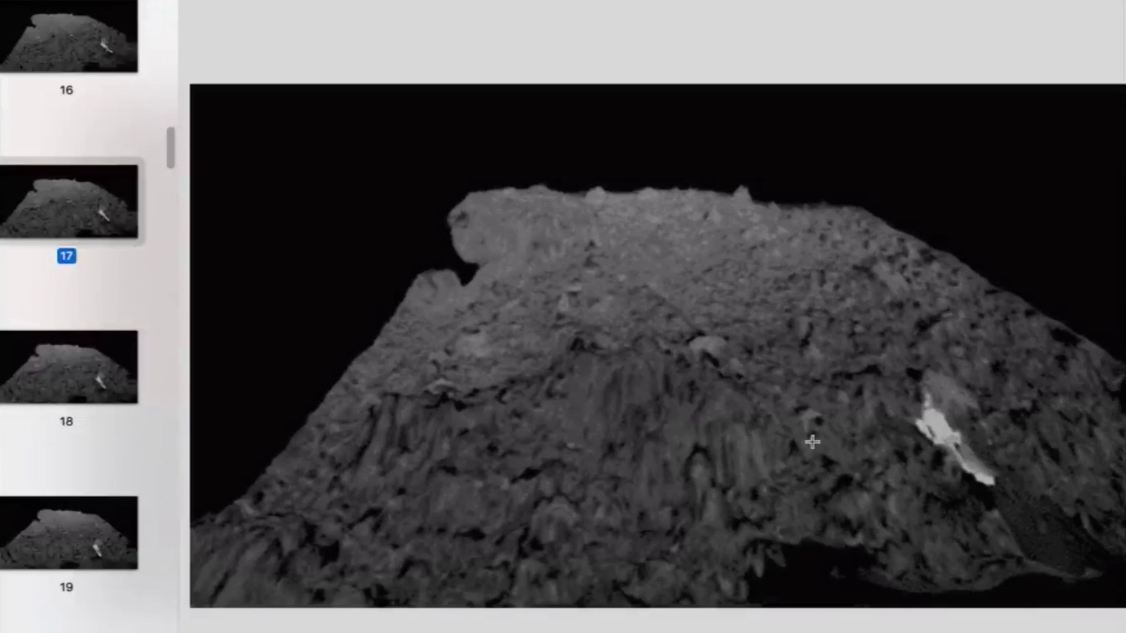
{"action": "left_click_drag", "start_coordinate": [928, 422], "coordinate": [976, 458]}
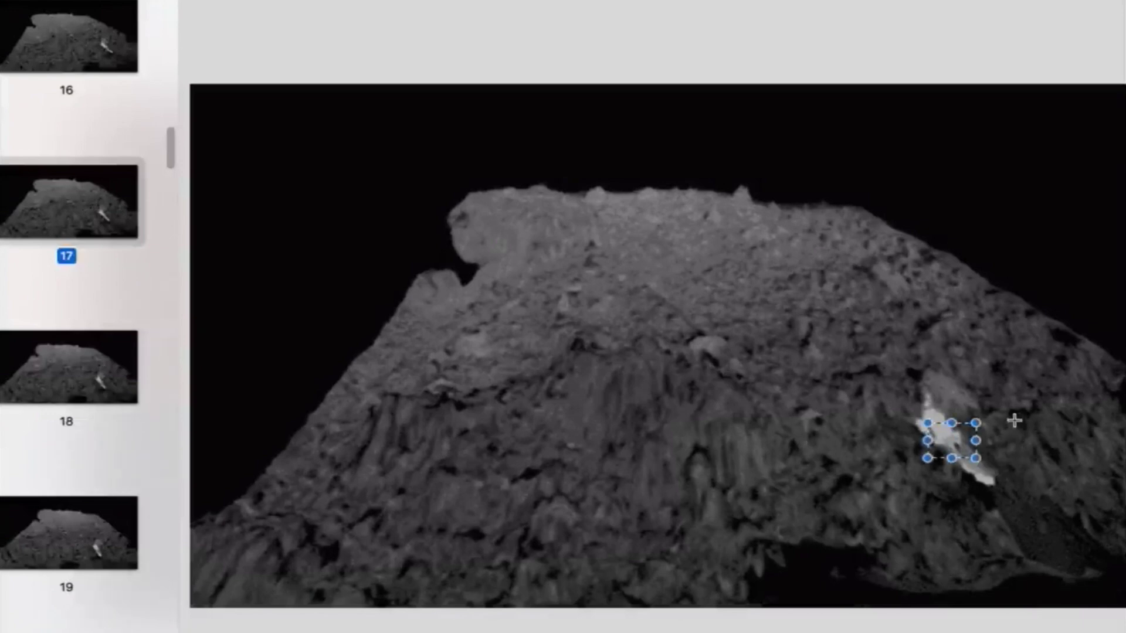
{"action": "left_click", "coordinate": [592, 295]}
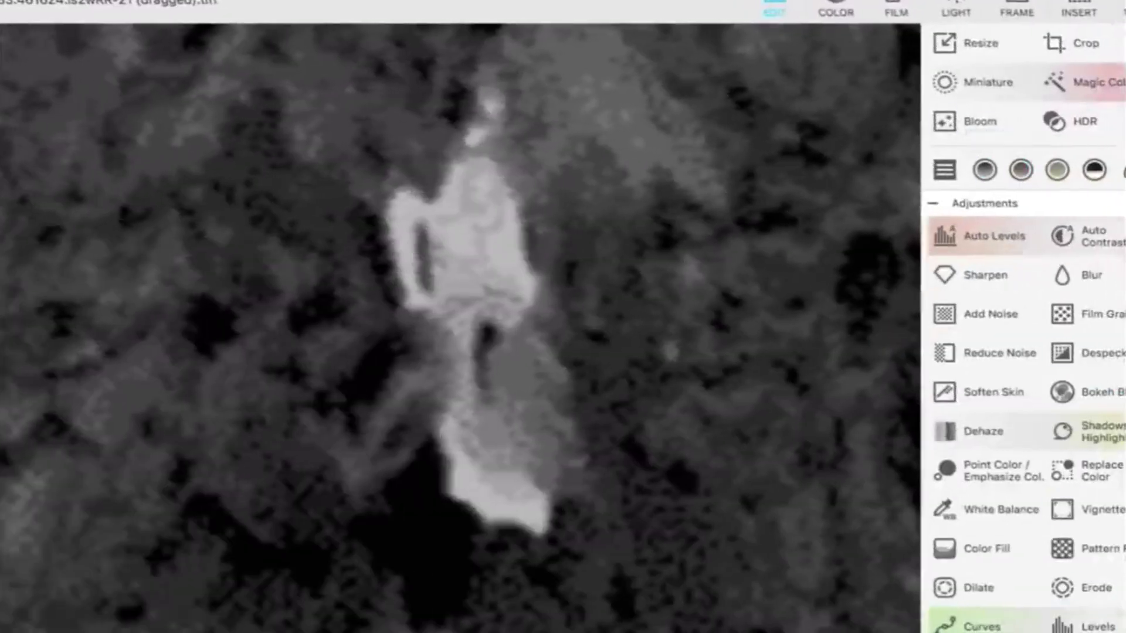
- Zoom out of frame 21's close-up to show the pale object within the darker asteroid terrain
{"action": "scroll", "coordinate": [587, 317], "scroll_direction": "down", "scroll_amount": 5}
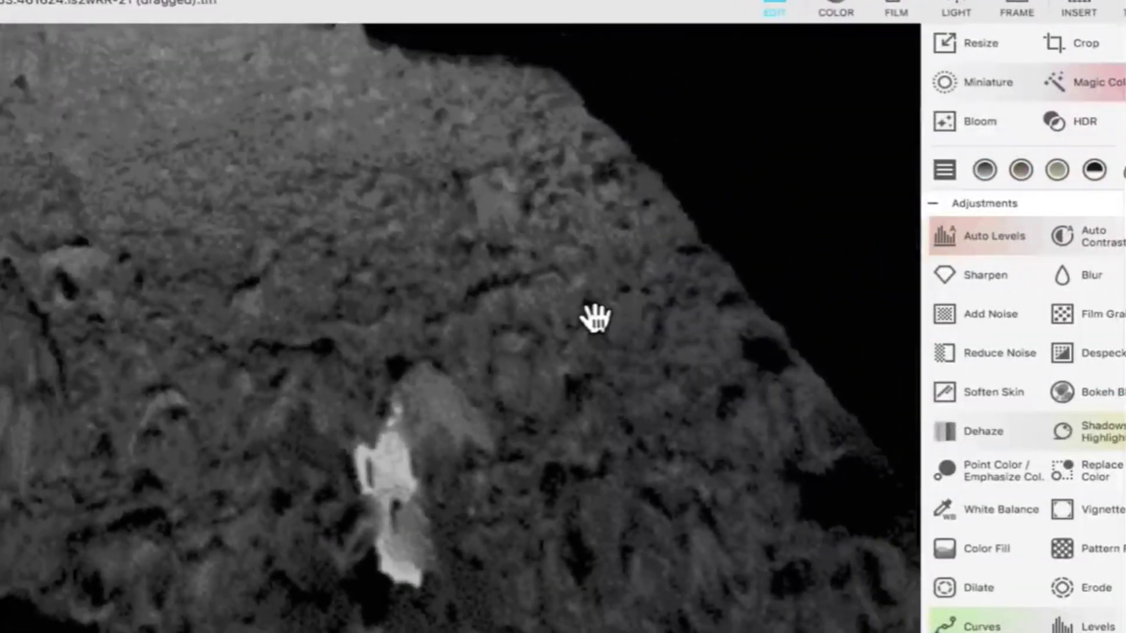